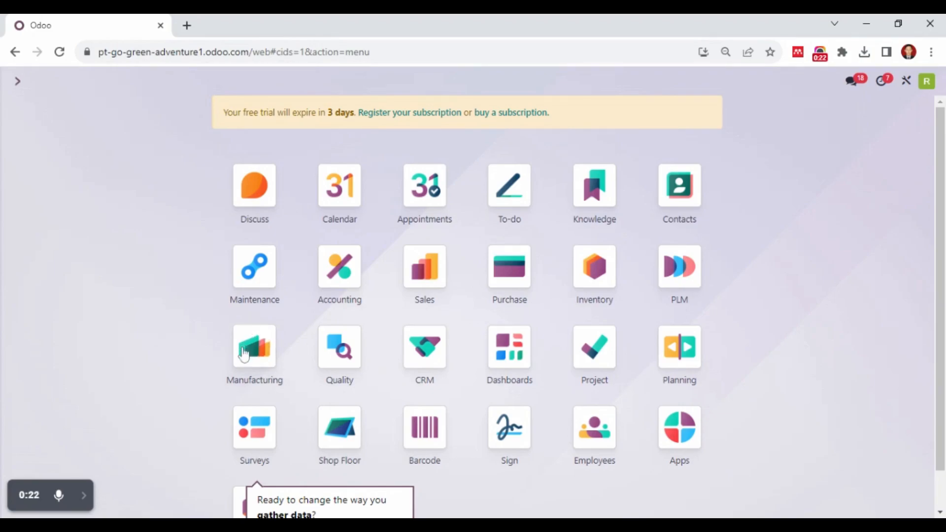
- Open the Manufacturing app and view its work centers list and the blank form for a new work center
{"action": "left_click", "coordinate": [246, 349]}
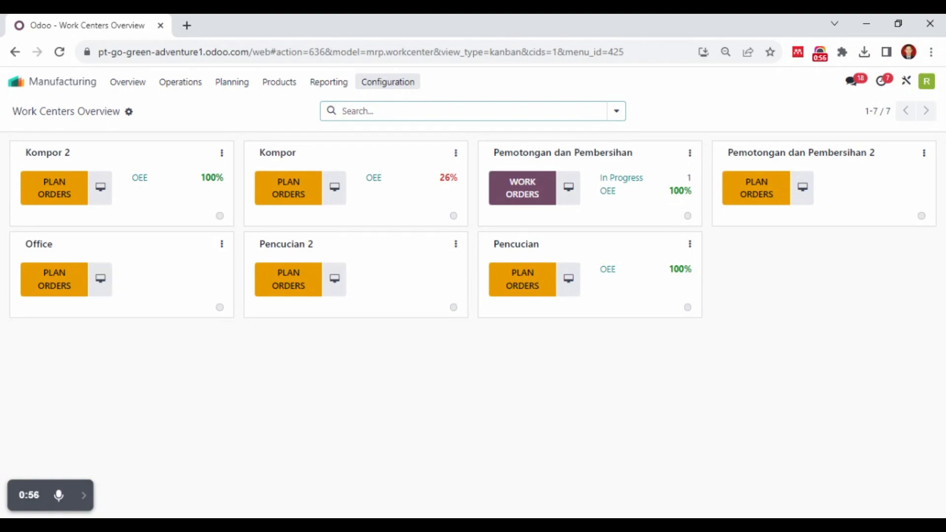
{"action": "left_click", "coordinate": [413, 88]}
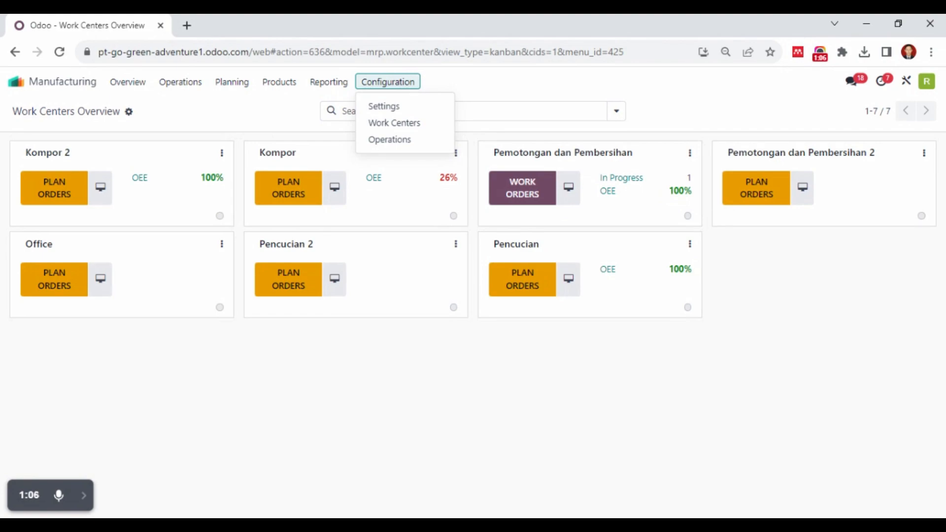
{"action": "left_click", "coordinate": [407, 122]}
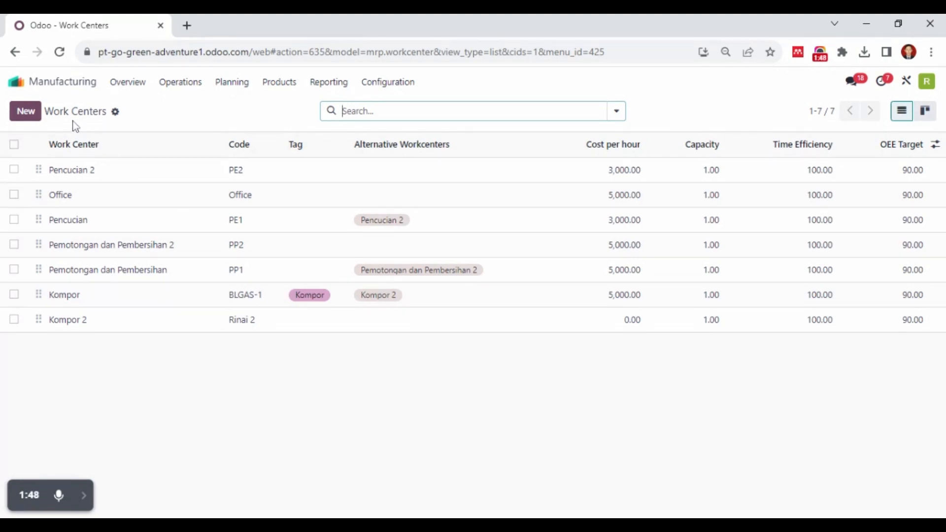
{"action": "left_click", "coordinate": [33, 117]}
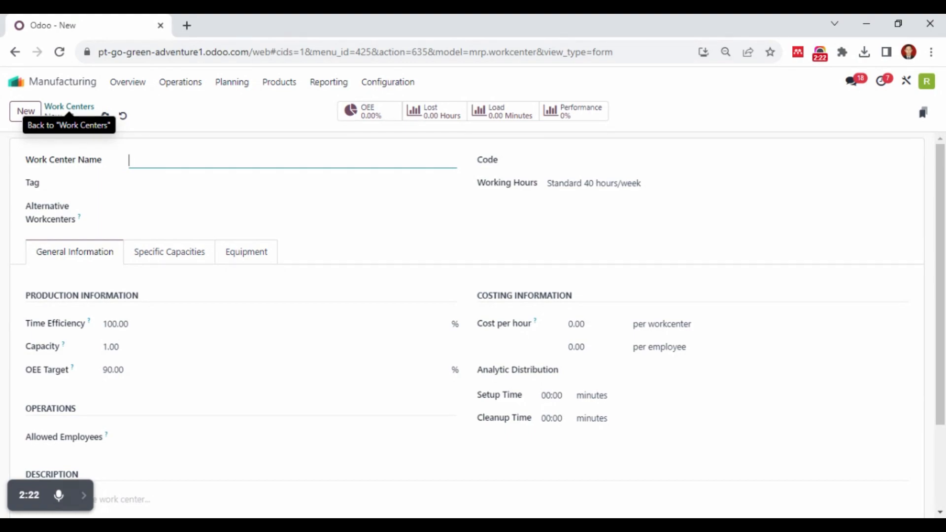
{"action": "left_click", "coordinate": [69, 106]}
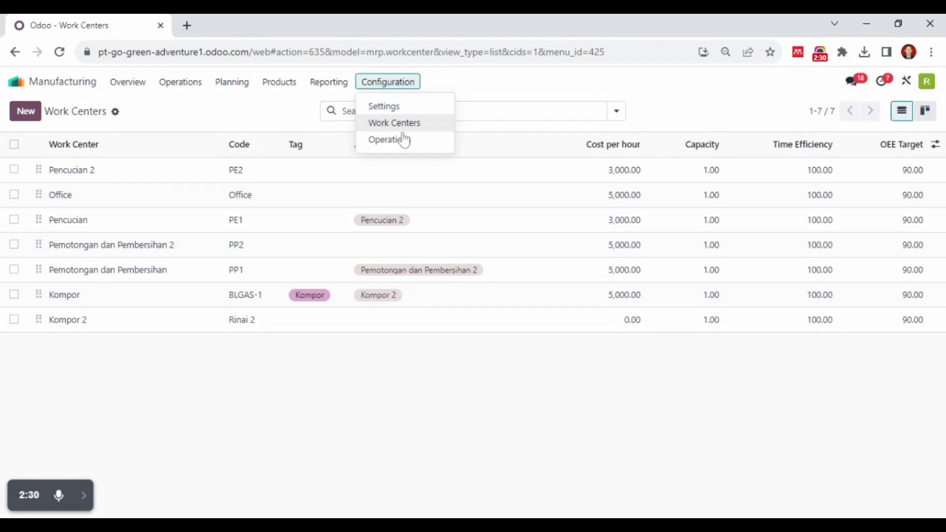
- Create a manufacturing operation named Penggorengan with bill of material KP 1: Keripik Pisang and work center Kompor
{"action": "left_click", "coordinate": [403, 142]}
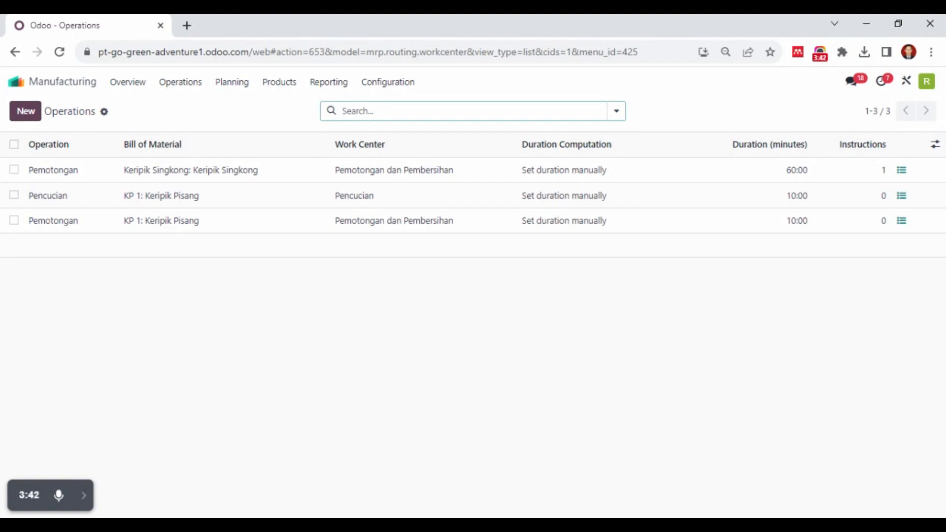
{"action": "left_click", "coordinate": [26, 111]}
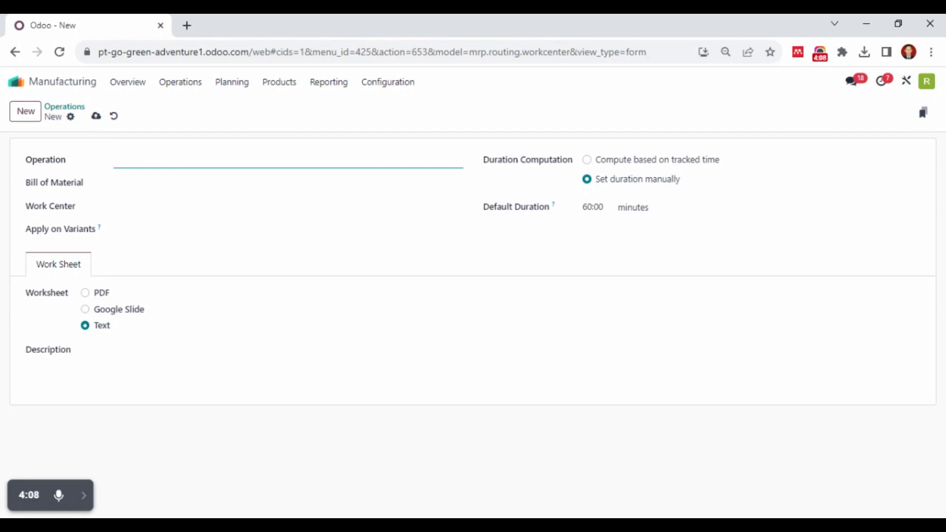
{"action": "type", "text": "Penggorengan"}
{"action": "left_click", "coordinate": [158, 184]}
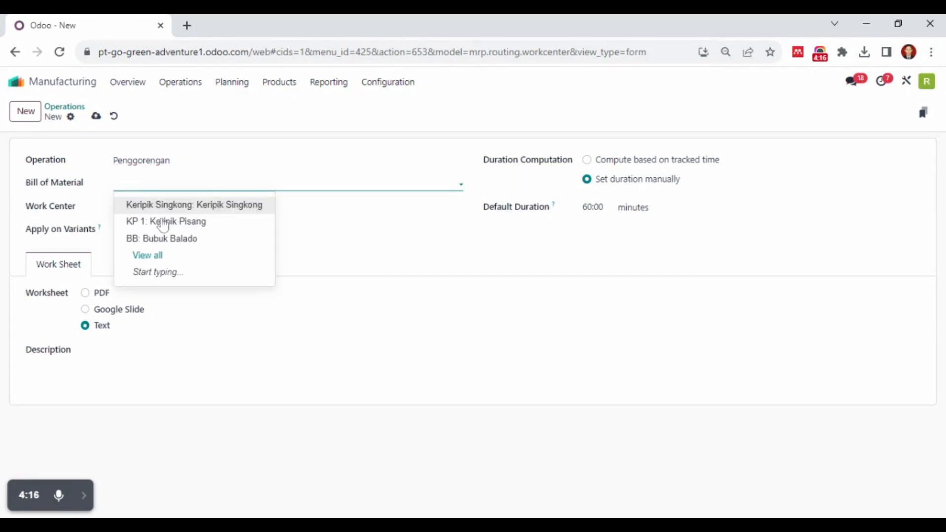
{"action": "left_click", "coordinate": [163, 223]}
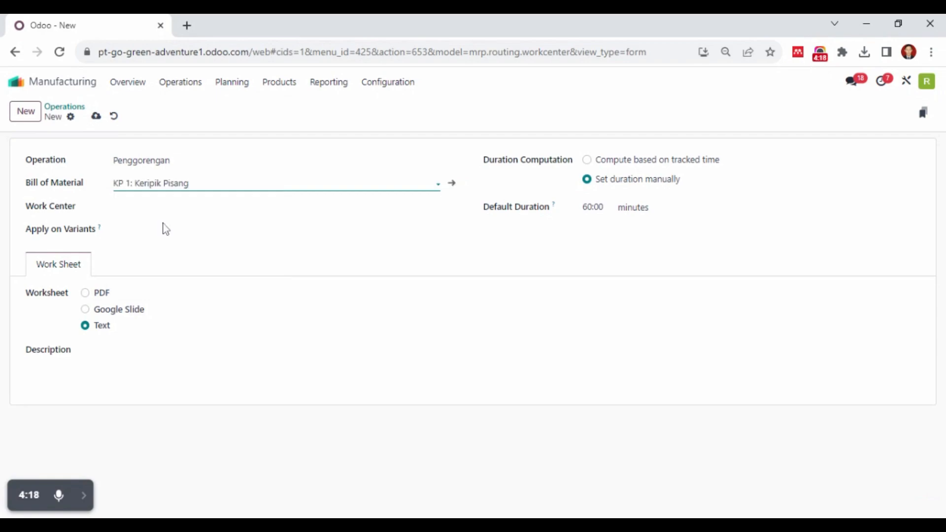
{"action": "left_click", "coordinate": [134, 202]}
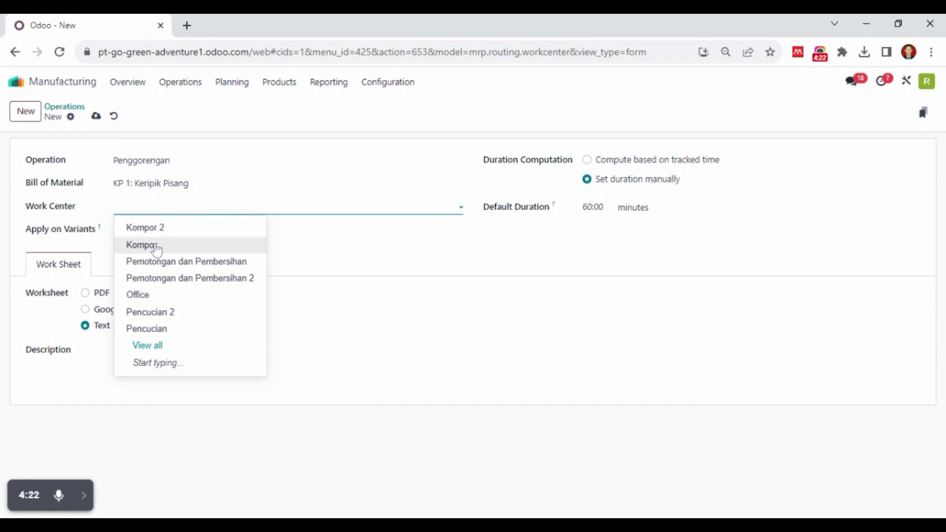
{"action": "left_click", "coordinate": [157, 250]}
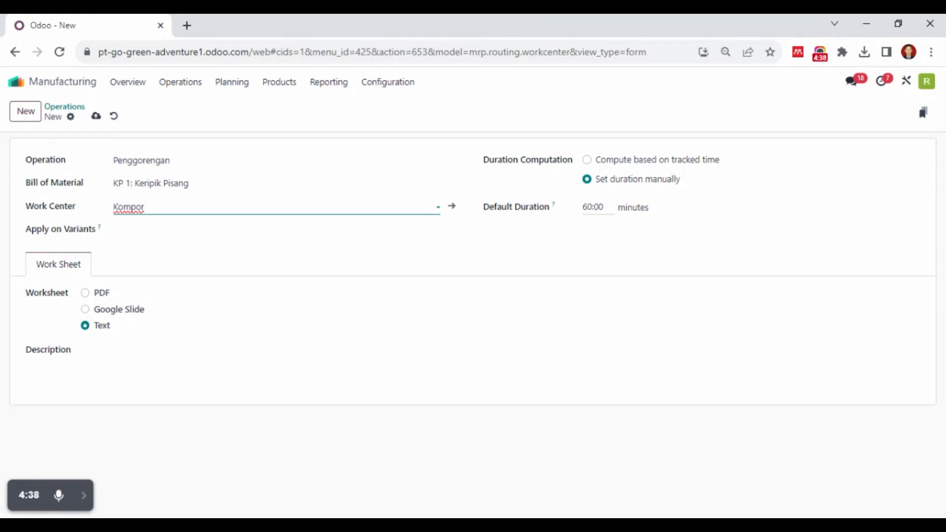
- Set the Penggorengan operation's default duration to 15 minutes
{"action": "key", "text": "Tab"}
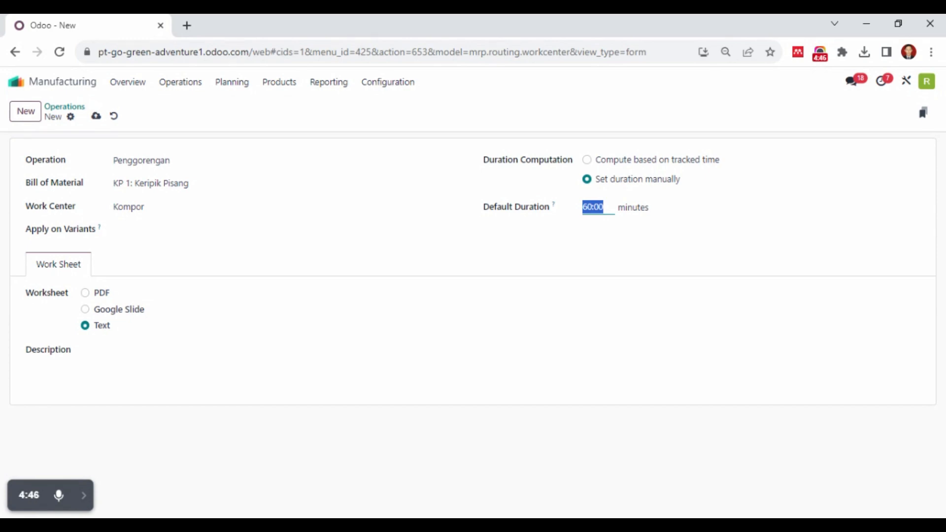
{"action": "type", "text": "15"}
{"action": "left_click", "coordinate": [761, 200]}
- Enter the worksheet description "Goreng hingga warna coklat keemasan.", save the operation and return to the operations list
{"action": "left_click", "coordinate": [89, 354]}
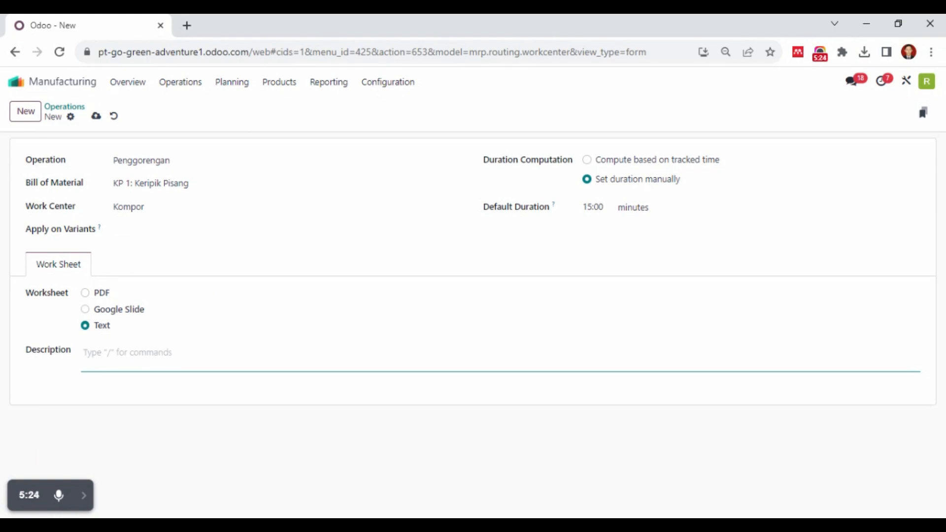
{"action": "type", "text": "Goreng hingga "}
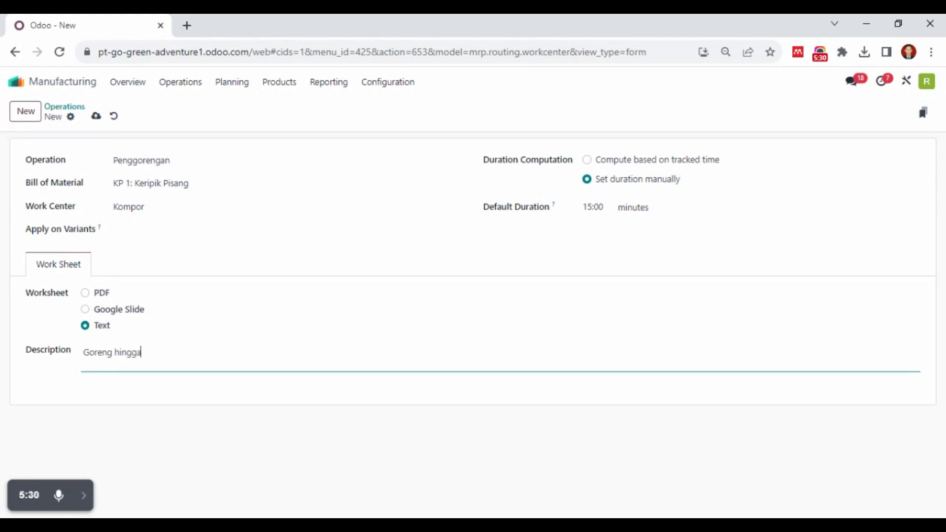
{"action": "type", "text": "warna coklat keemasan"}
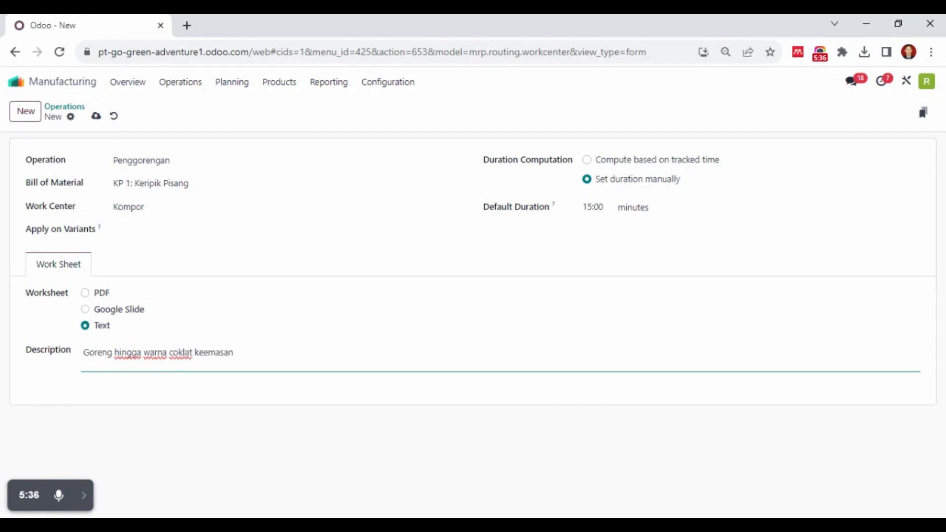
{"action": "type", "text": "."}
{"action": "left_click", "coordinate": [95, 118]}
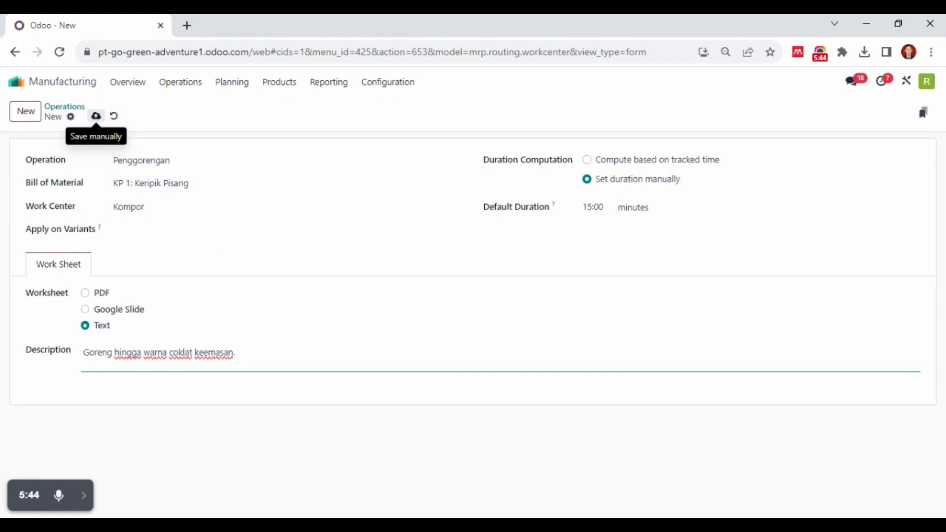
{"action": "left_click", "coordinate": [96, 117]}
{"action": "left_click", "coordinate": [97, 118]}
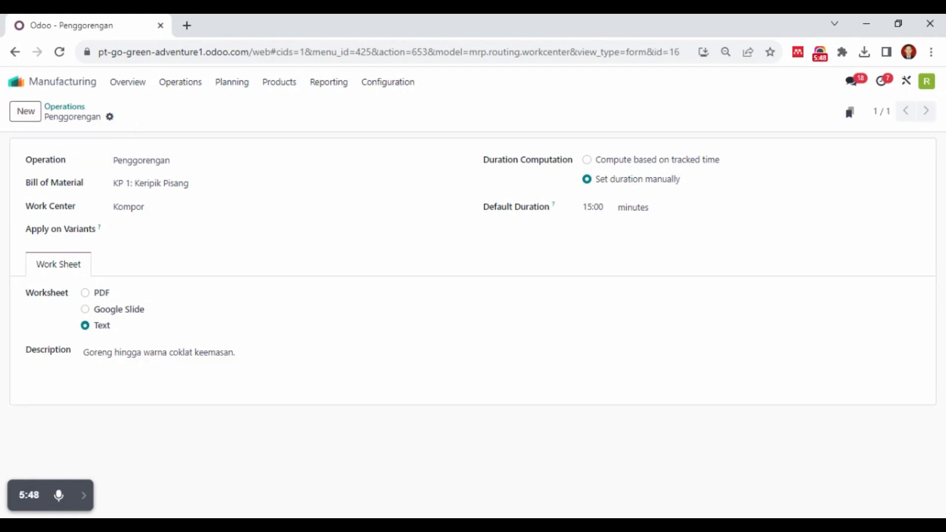
{"action": "left_click", "coordinate": [84, 110]}
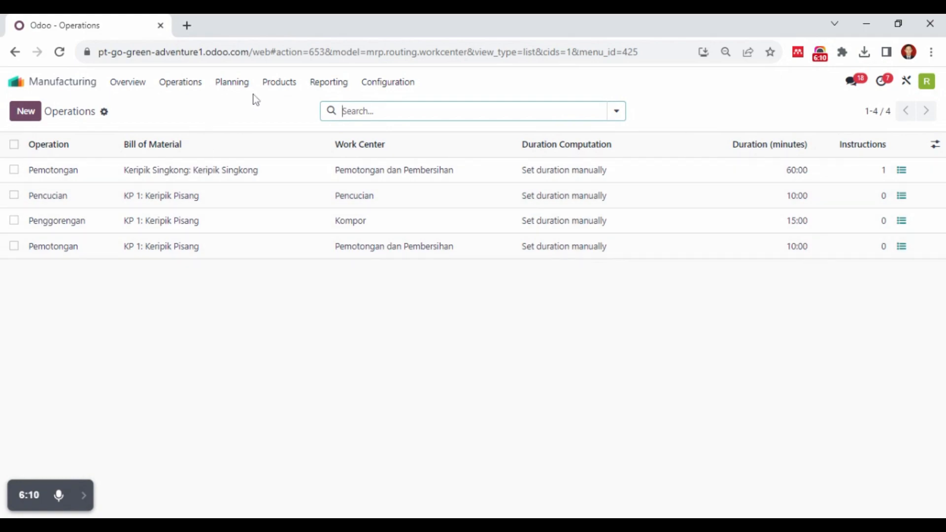
- View the manufacturing products list and the blank form for a new product
{"action": "left_click", "coordinate": [413, 82]}
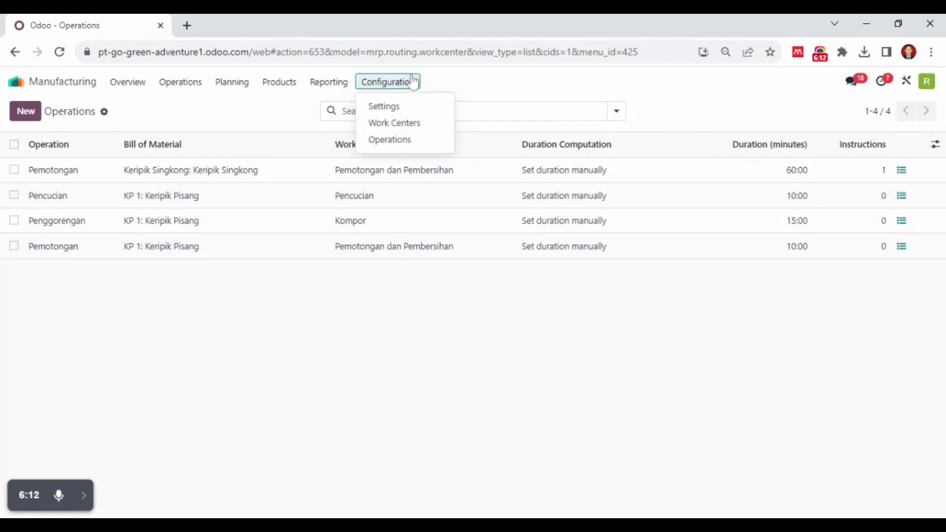
{"action": "mouse_move", "coordinate": [330, 88]}
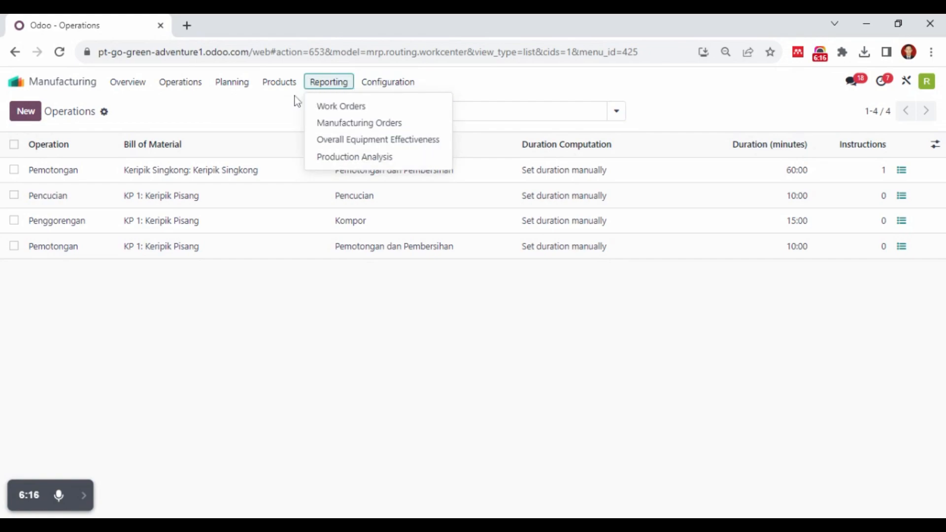
{"action": "mouse_move", "coordinate": [279, 82]}
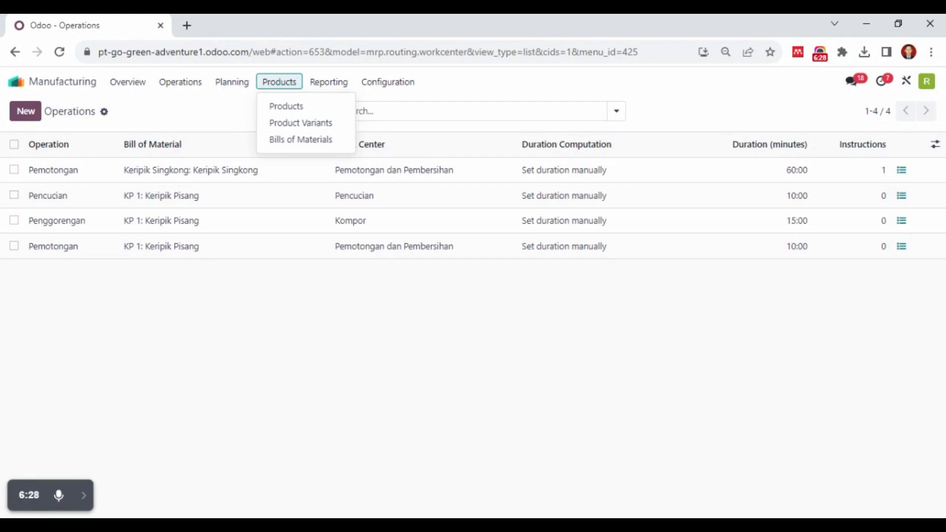
{"action": "left_click", "coordinate": [302, 113]}
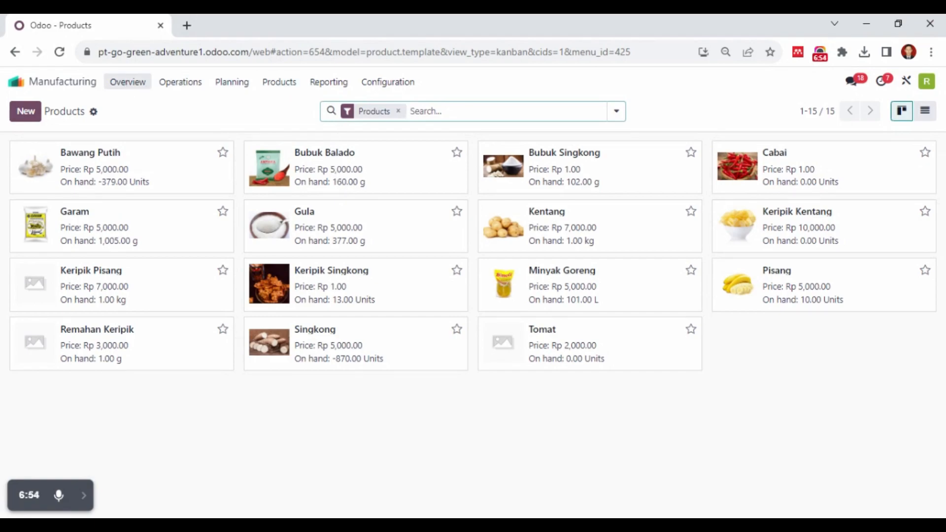
{"action": "left_click", "coordinate": [36, 115]}
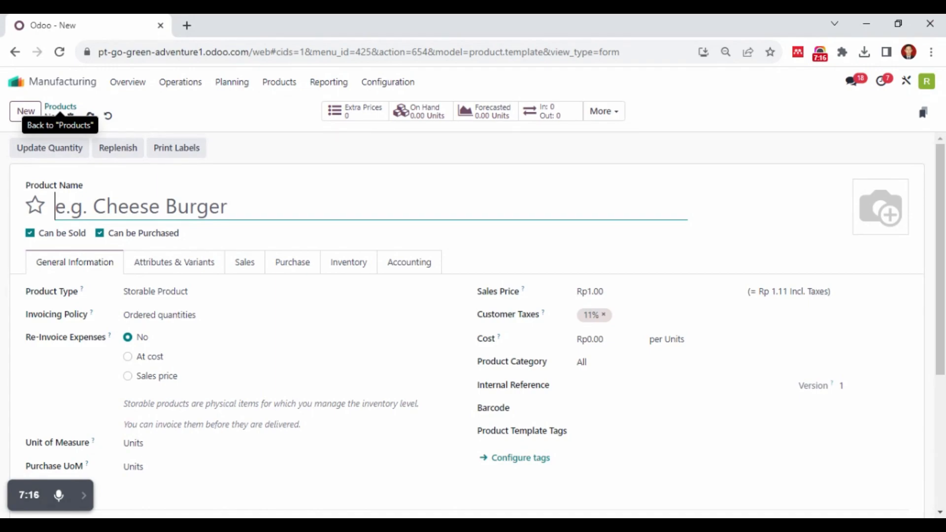
{"action": "left_click", "coordinate": [73, 113]}
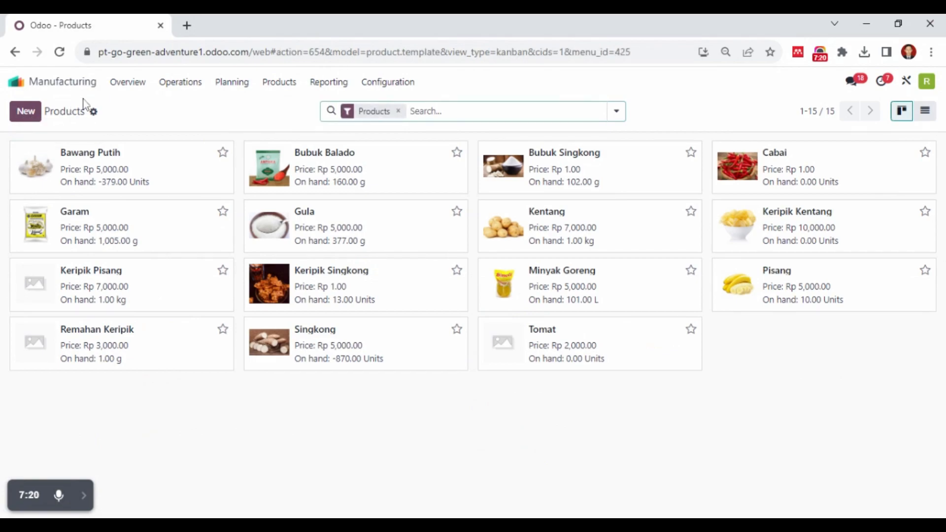
- View the bills of materials list and the blank form for a new bill of materials
{"action": "left_click", "coordinate": [293, 87]}
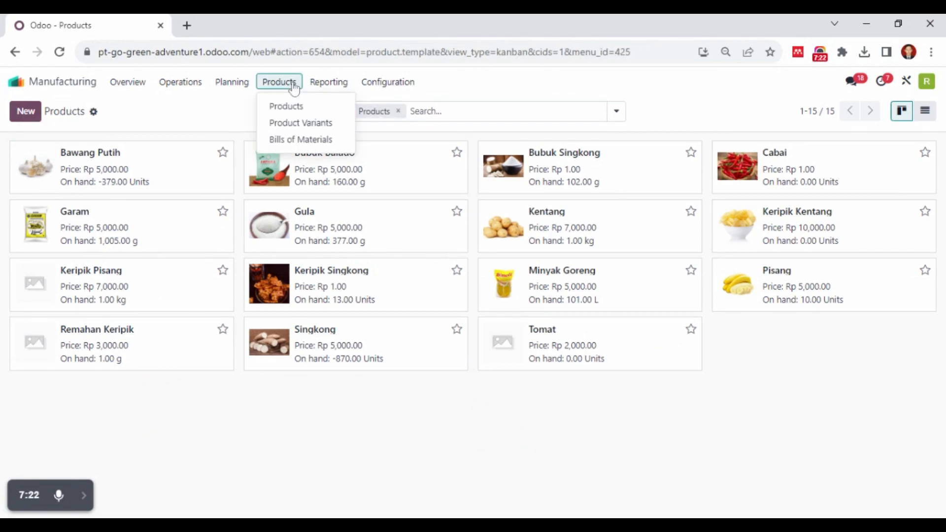
{"action": "left_click", "coordinate": [278, 141]}
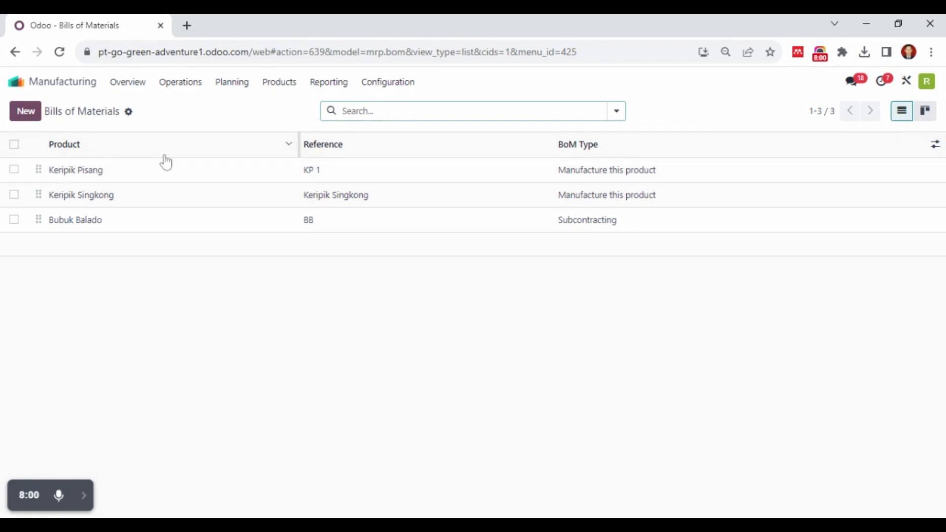
{"action": "left_click", "coordinate": [39, 116]}
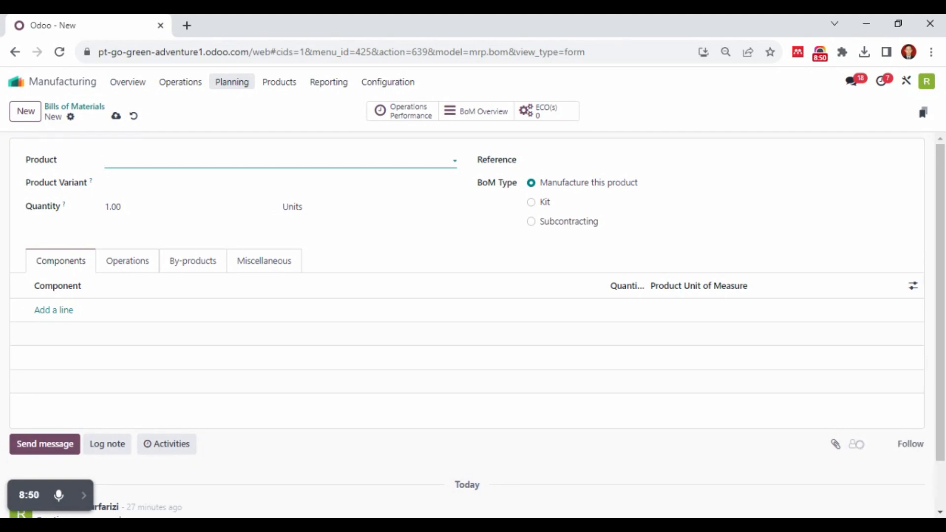
{"action": "left_click", "coordinate": [233, 84]}
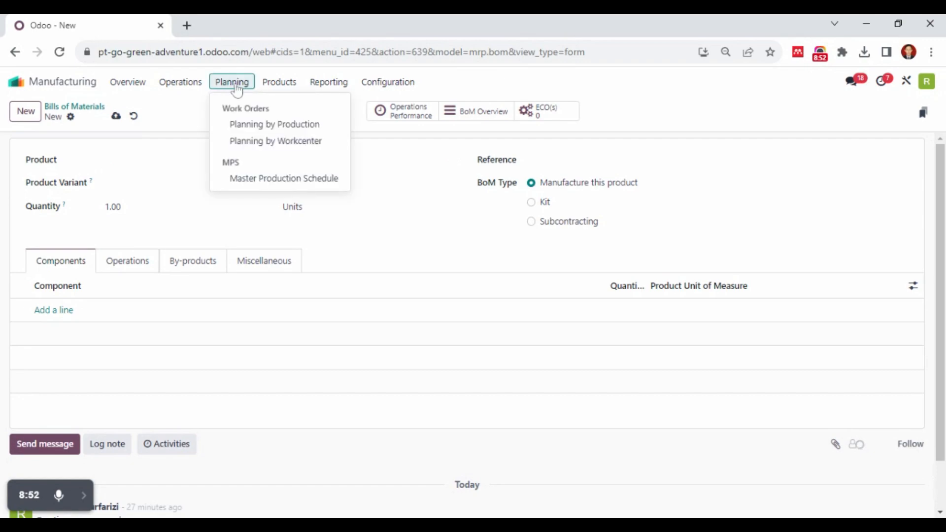
{"action": "mouse_move", "coordinate": [271, 88]}
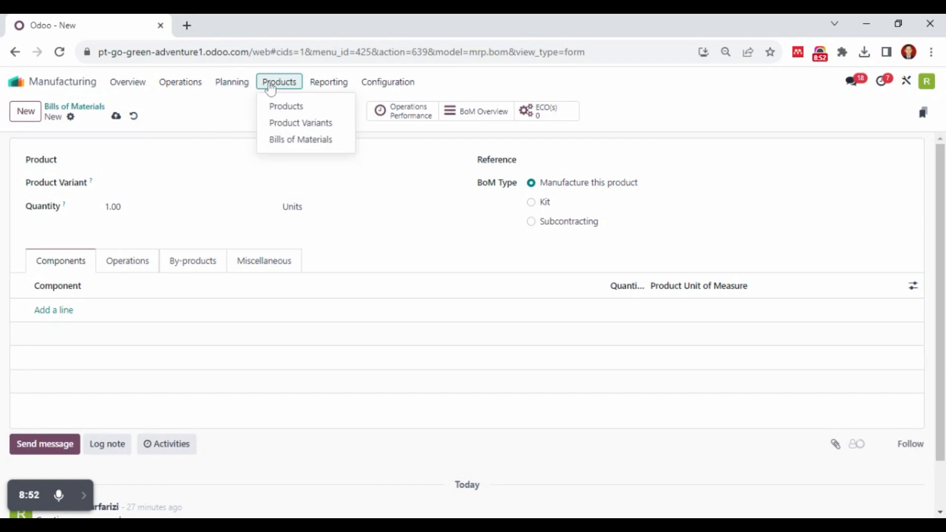
{"action": "left_click", "coordinate": [78, 112]}
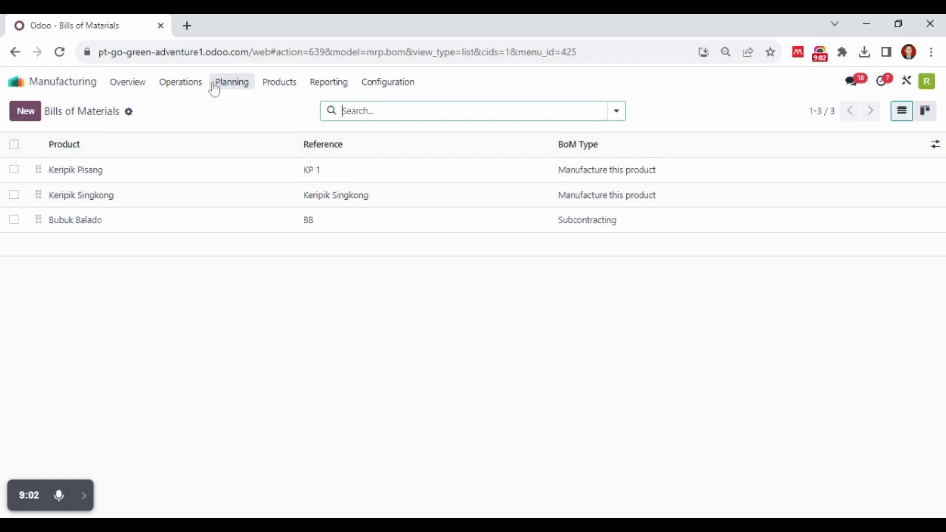
- Open the manufacturing orders list and start a new manufacturing order
{"action": "left_click", "coordinate": [196, 89]}
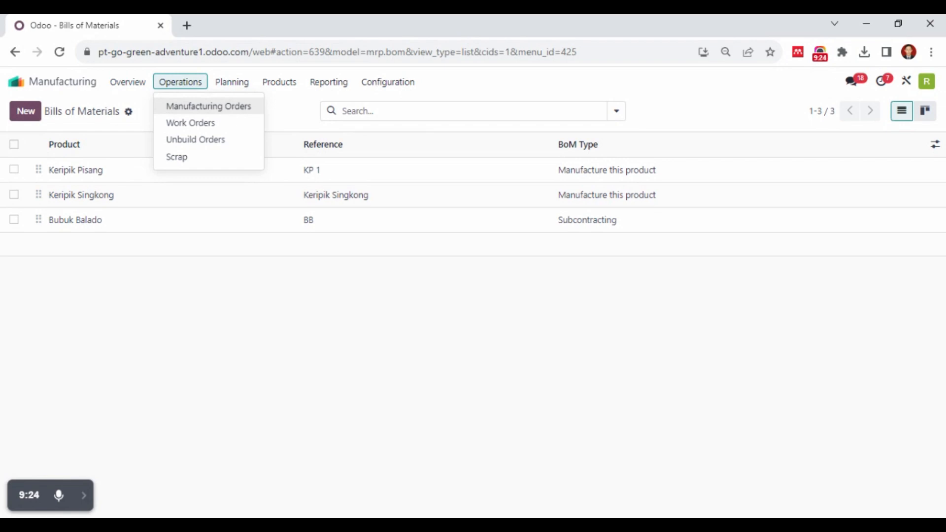
{"action": "left_click", "coordinate": [190, 111]}
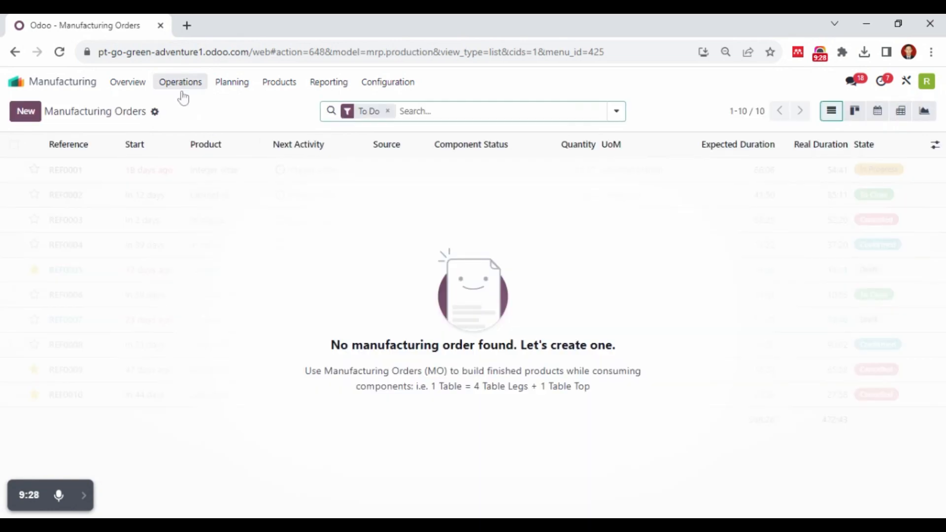
{"action": "left_click", "coordinate": [182, 89]}
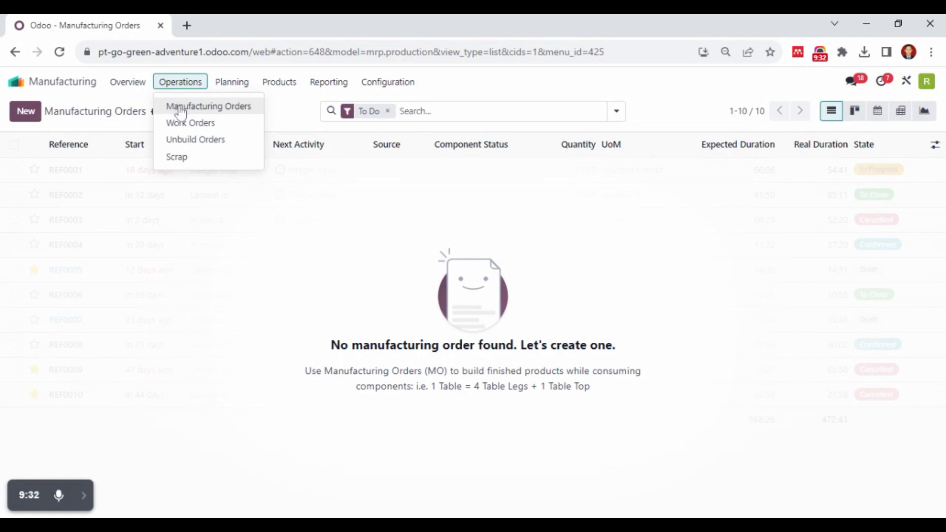
{"action": "left_click", "coordinate": [236, 116]}
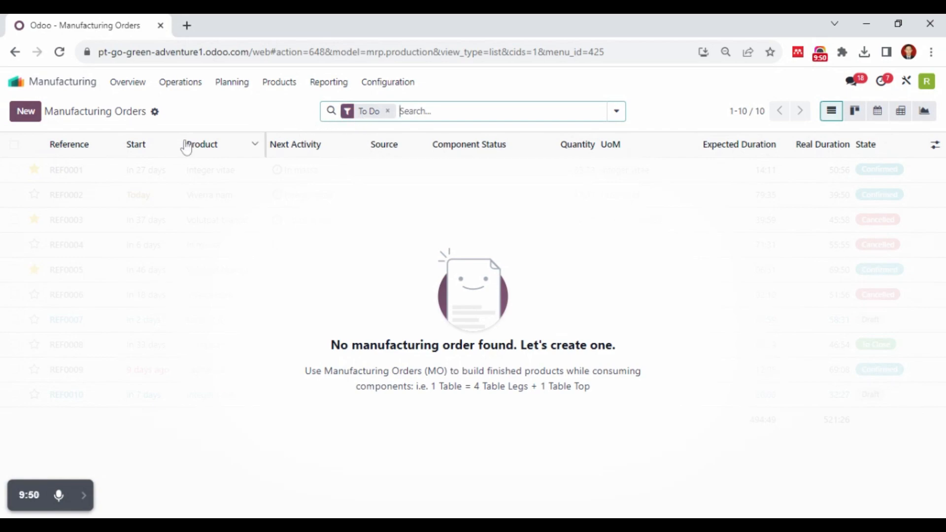
{"action": "left_click", "coordinate": [29, 116]}
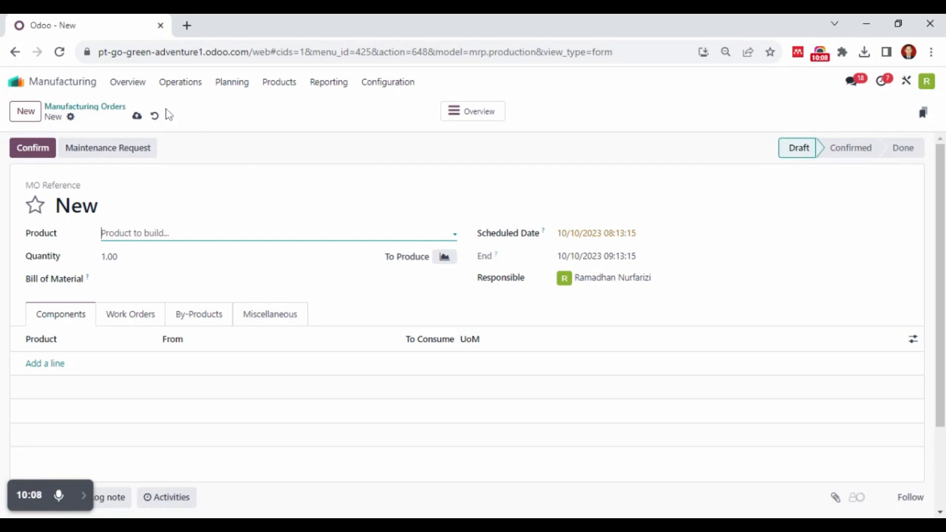
- Set the manufacturing order's product to Keripik Pisang with a quantity of 1 kg
{"action": "left_click", "coordinate": [202, 233]}
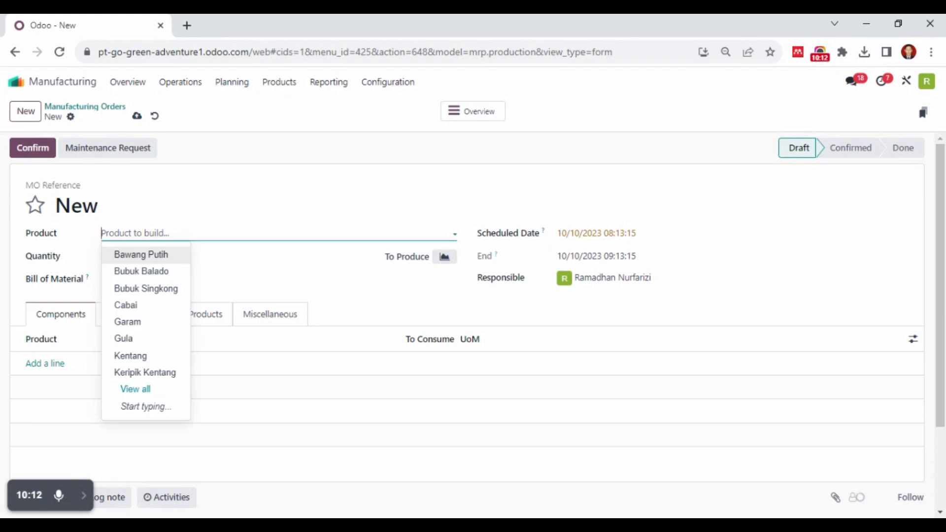
{"action": "type", "text": "keri"}
{"action": "left_click", "coordinate": [163, 274]}
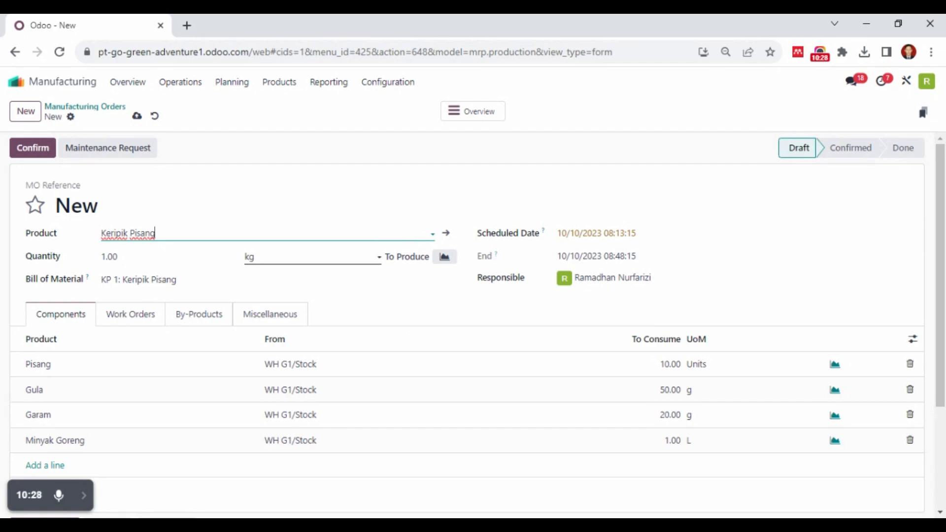
{"action": "key", "text": "Tab"}
{"action": "type", "text": "1"}
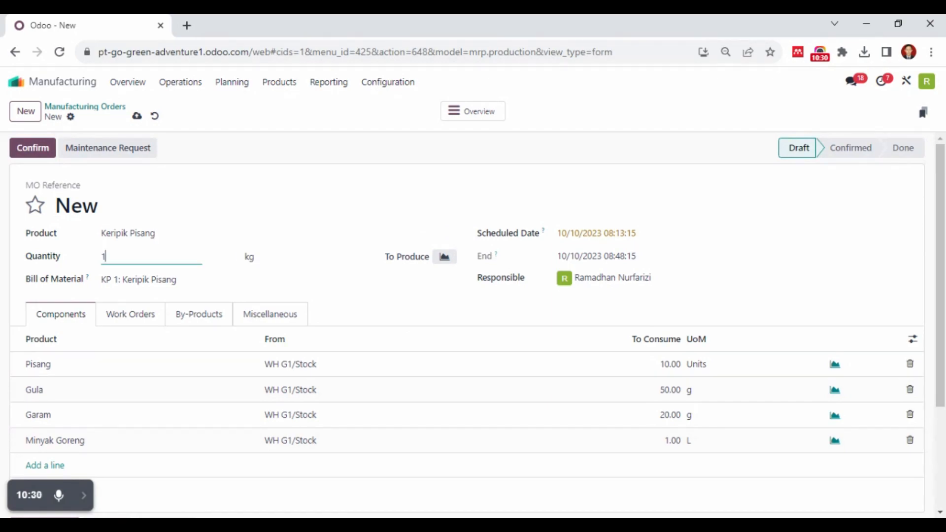
{"action": "left_click", "coordinate": [279, 203]}
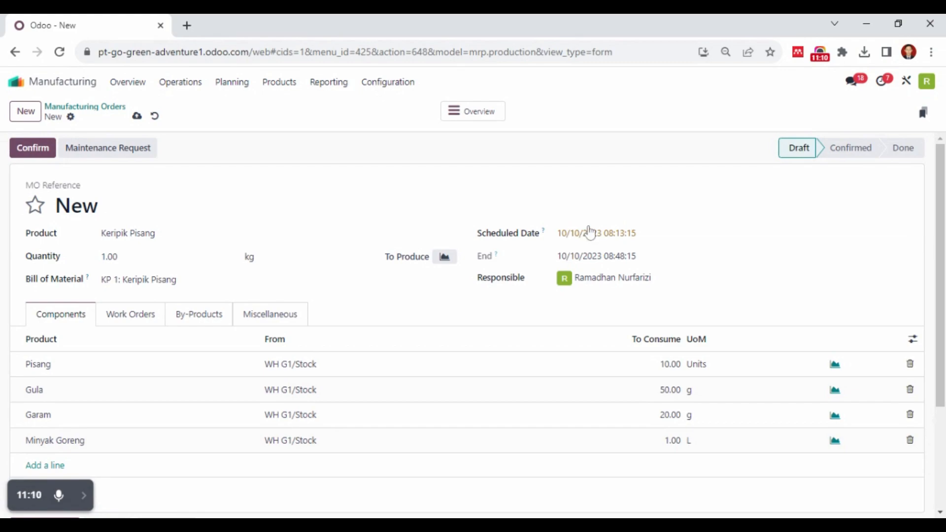
- Check the scheduled date choices, and review the work orders and components loaded for Keripik Pisang
{"action": "left_click", "coordinate": [591, 242]}
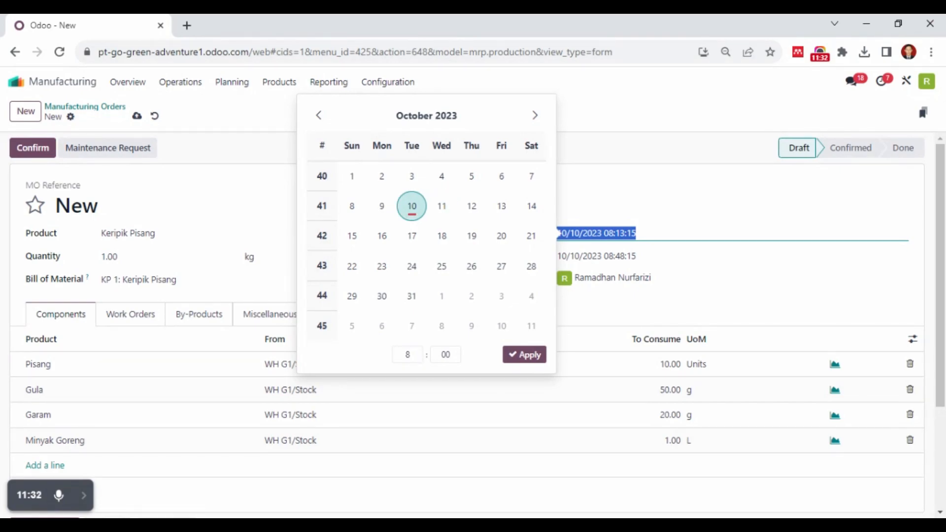
{"action": "left_click", "coordinate": [532, 355]}
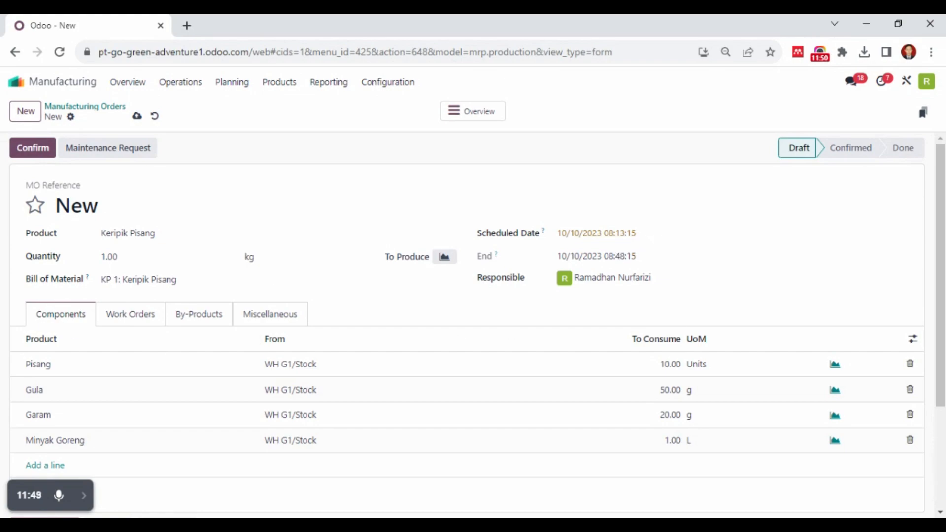
{"action": "left_click", "coordinate": [138, 321]}
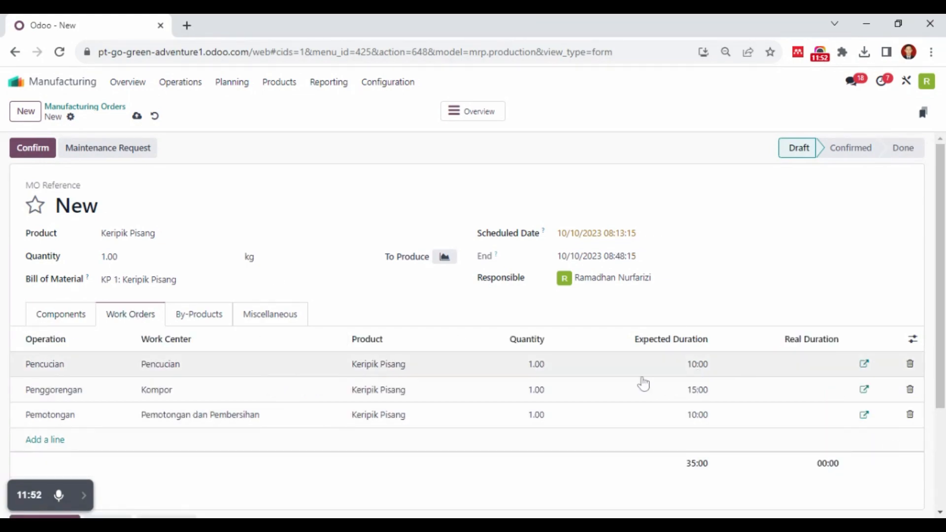
{"action": "left_click", "coordinate": [85, 321]}
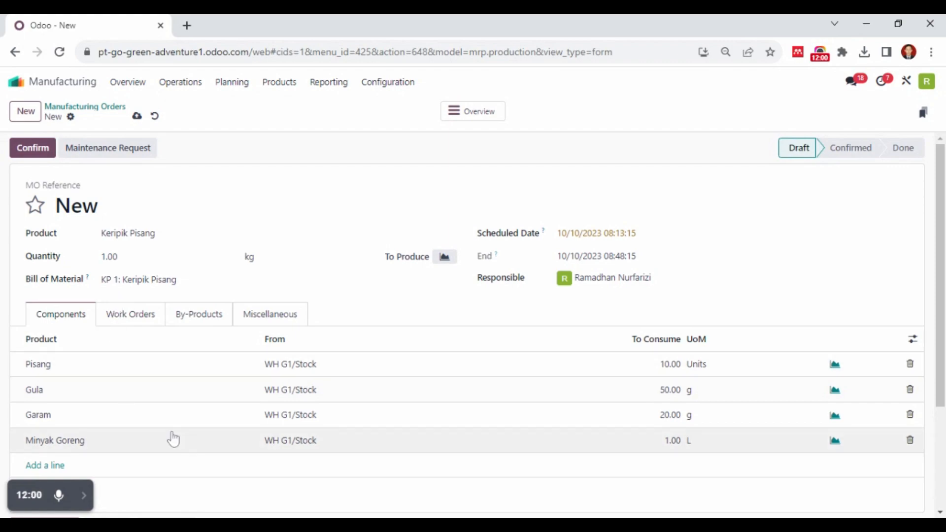
{"action": "scroll", "coordinate": [142, 418], "scroll_direction": "down", "scroll_amount": 3}
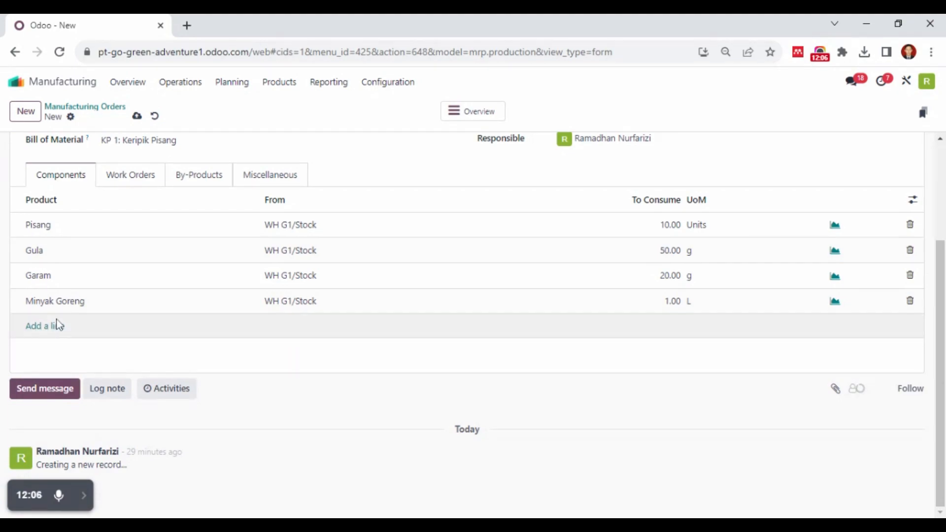
{"action": "scroll", "coordinate": [57, 325], "scroll_direction": "up", "scroll_amount": 1}
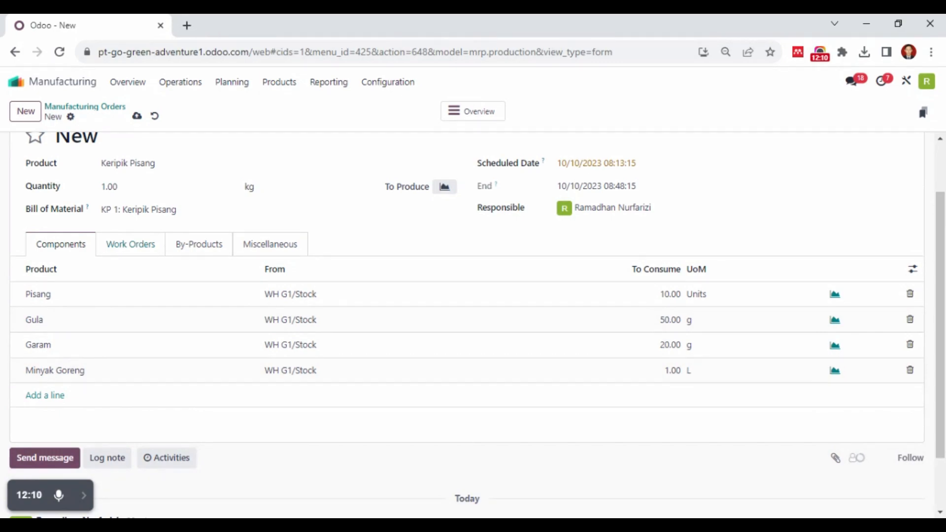
- Try to move the Penggorengan work order below Pemotongan, and delete its line from the order
{"action": "left_click", "coordinate": [124, 255]}
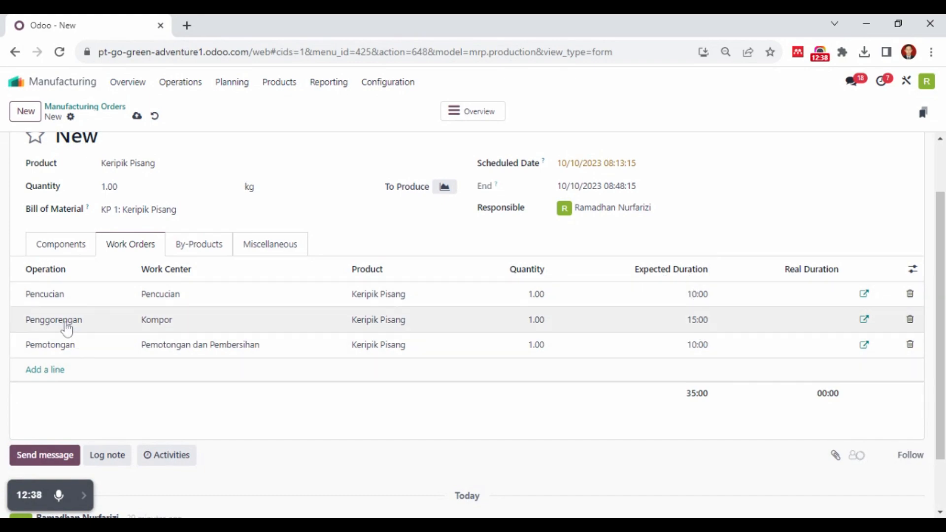
{"action": "left_click_drag", "start_coordinate": [62, 320], "coordinate": [63, 349]}
{"action": "left_click", "coordinate": [154, 421]}
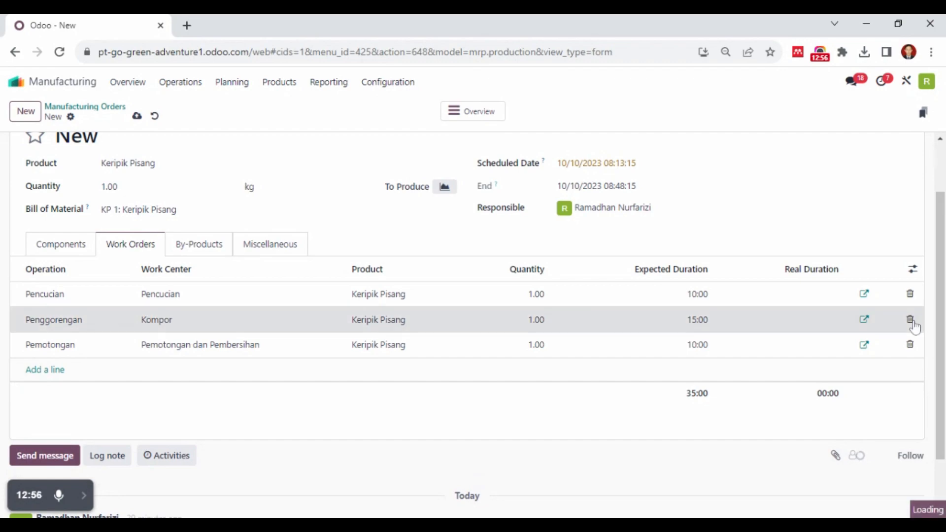
{"action": "left_click", "coordinate": [910, 319]}
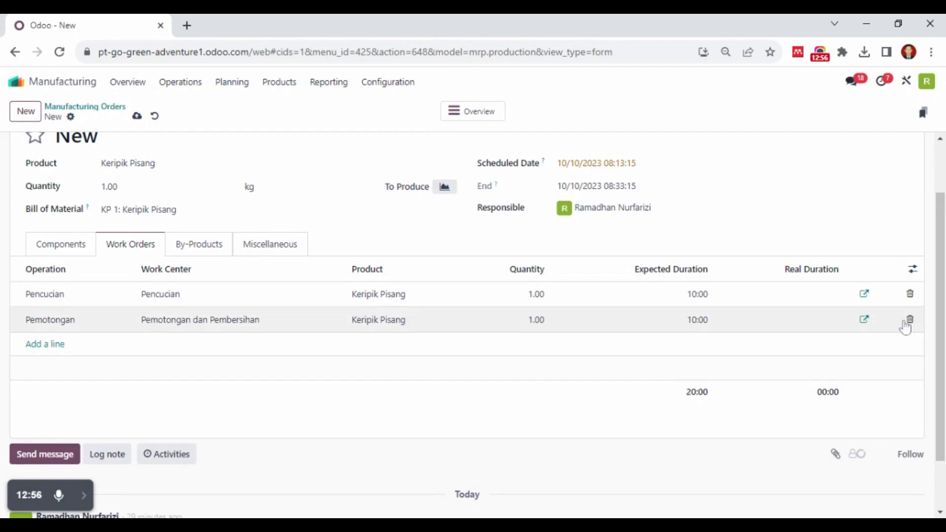
- Add a Penggorengan work order at the Kompor work center with an expected duration of 15 minutes
{"action": "left_click", "coordinate": [44, 345]}
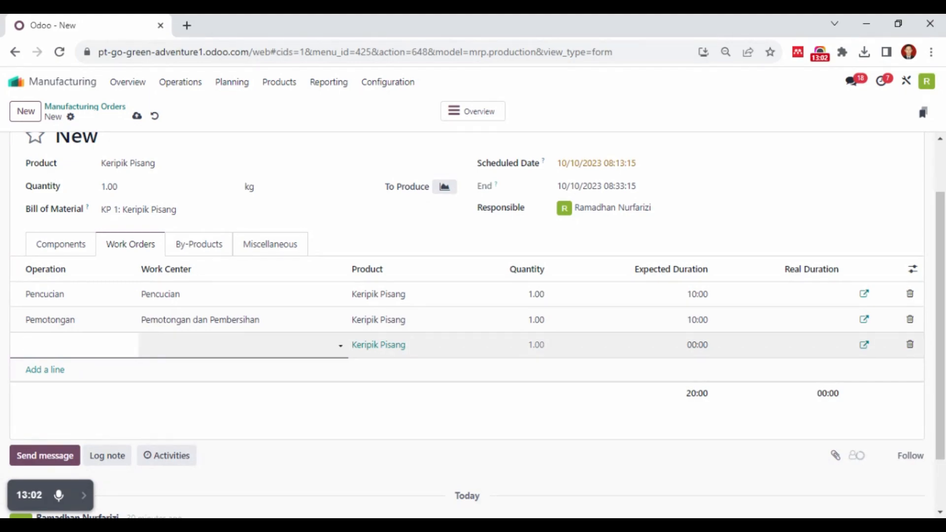
{"action": "left_click", "coordinate": [222, 345]}
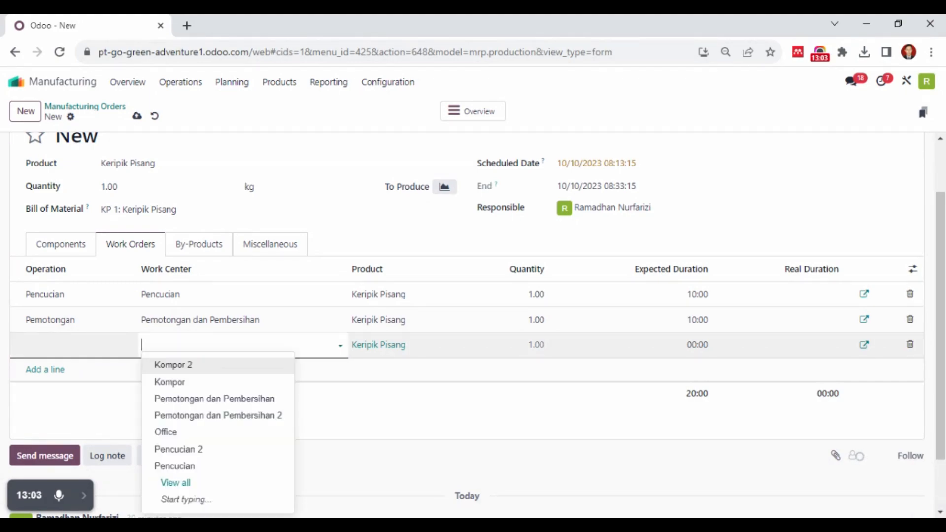
{"action": "left_click", "coordinate": [201, 384]}
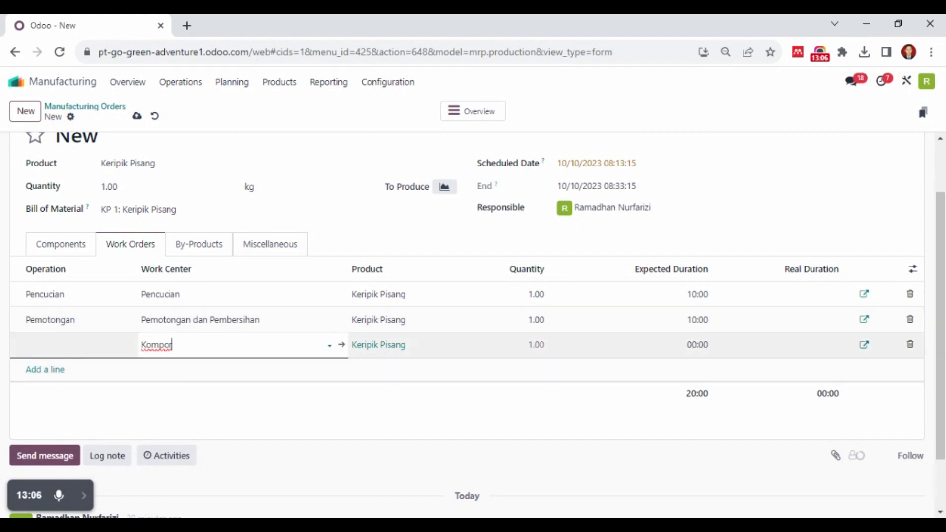
{"action": "left_click", "coordinate": [69, 345]}
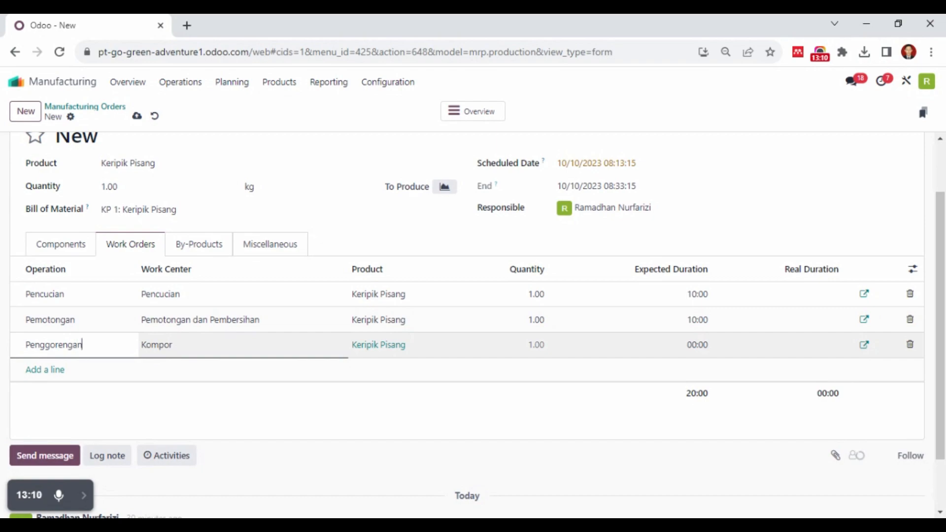
{"action": "left_click", "coordinate": [679, 344]}
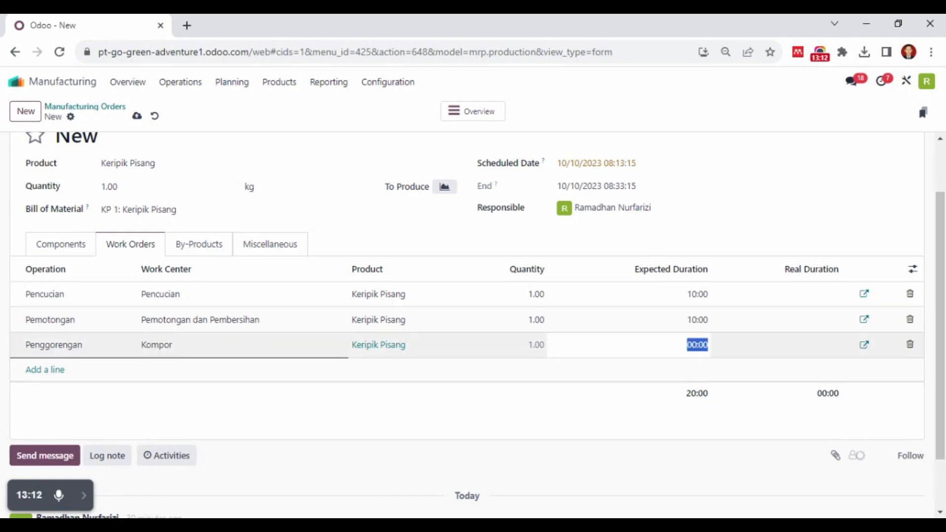
{"action": "type", "text": "15"}
{"action": "left_click", "coordinate": [730, 399]}
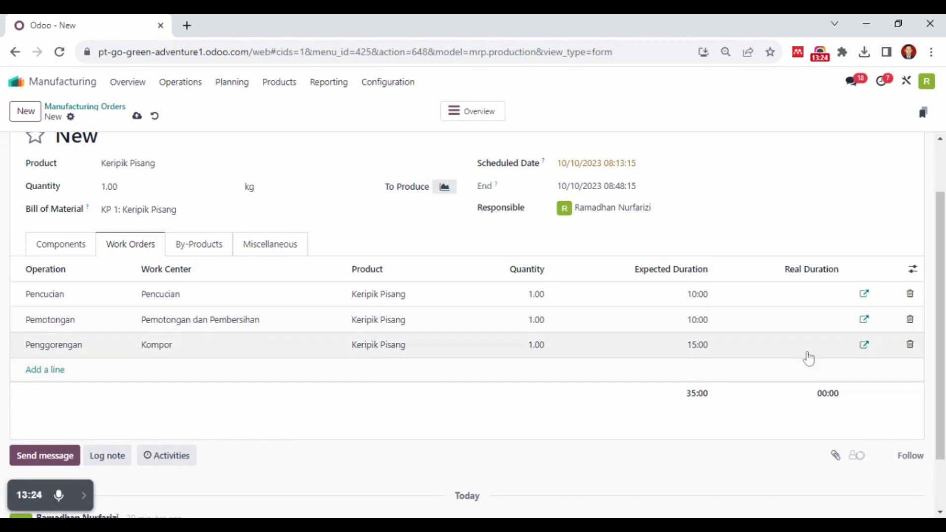
- Review the manufacturing order's by-products and its miscellaneous operation type and location settings
{"action": "scroll", "coordinate": [672, 311], "scroll_direction": "up", "scroll_amount": 1}
{"action": "scroll", "coordinate": [673, 312], "scroll_direction": "up", "scroll_amount": 1}
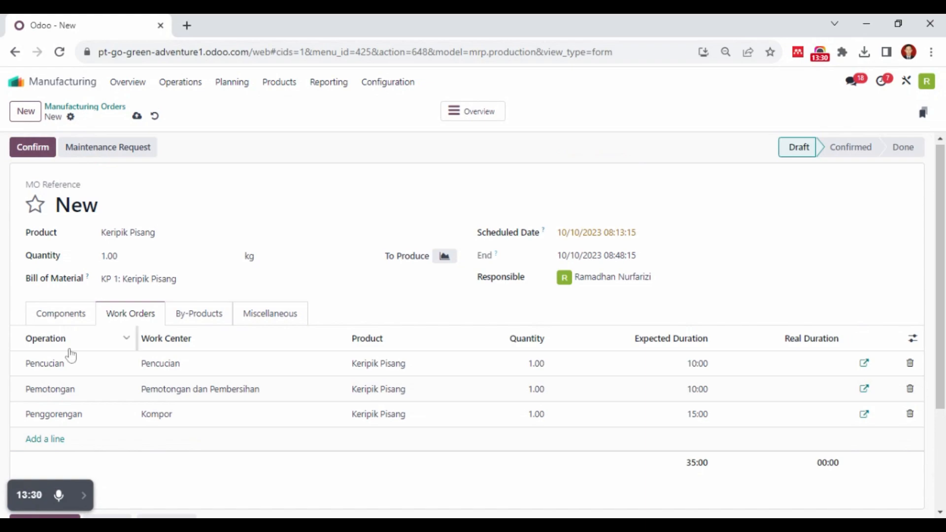
{"action": "left_click", "coordinate": [204, 321]}
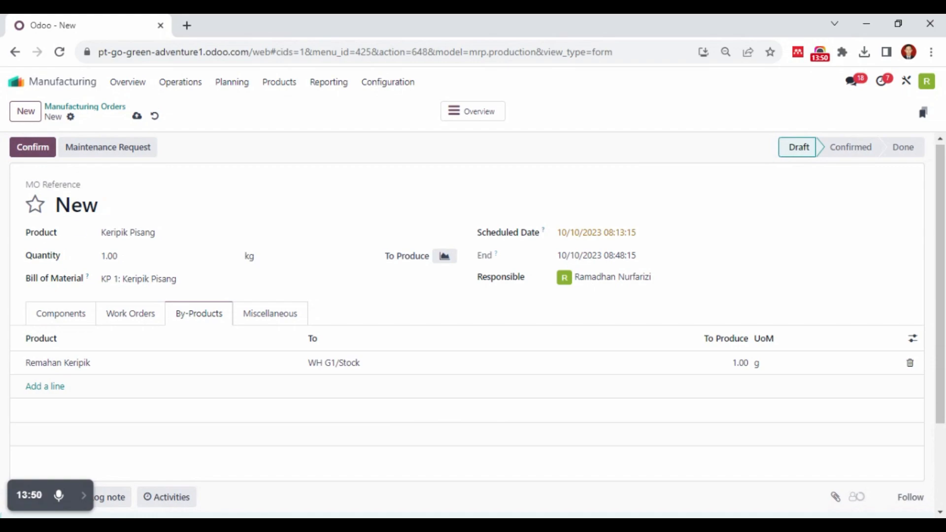
{"action": "left_click", "coordinate": [260, 318]}
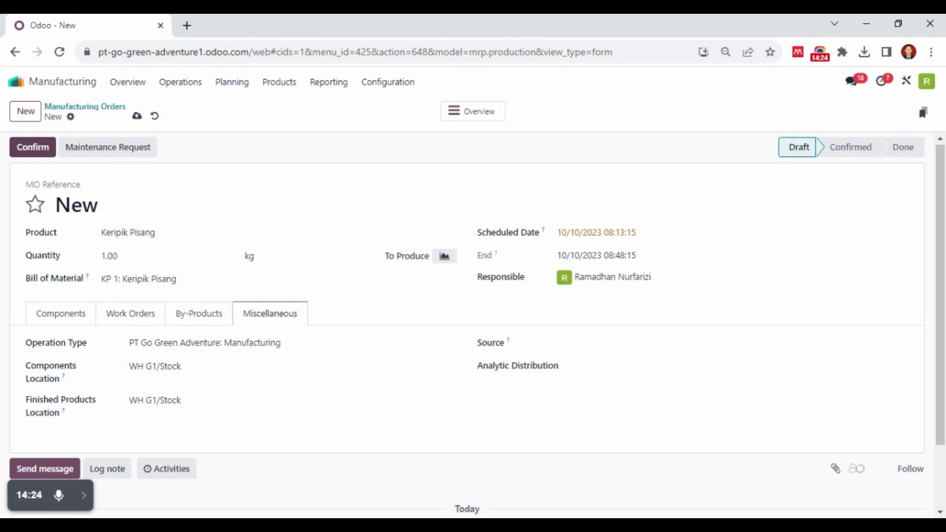
- Confirm and plan the Keripik Pisang manufacturing order, and produce its full quantity
{"action": "left_click", "coordinate": [51, 153]}
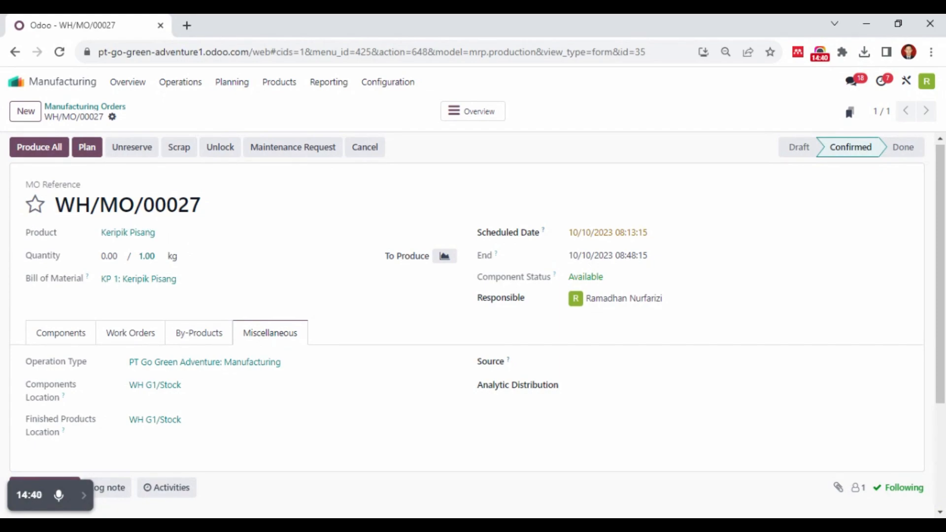
{"action": "left_click", "coordinate": [86, 148]}
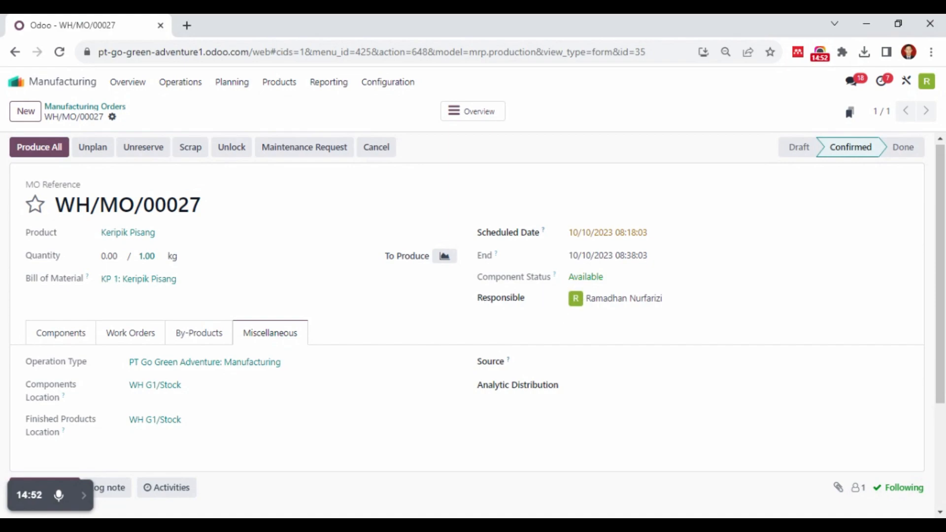
{"action": "left_click", "coordinate": [76, 334]}
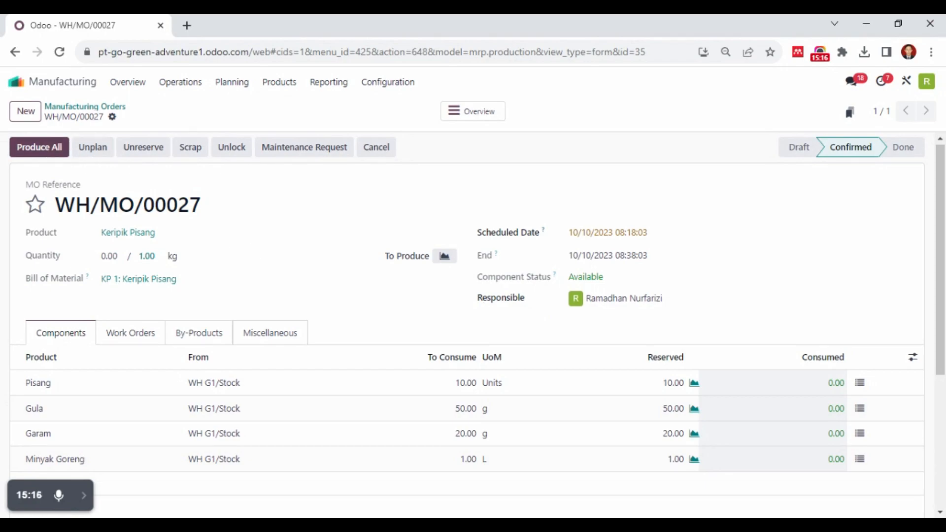
{"action": "left_click", "coordinate": [50, 154]}
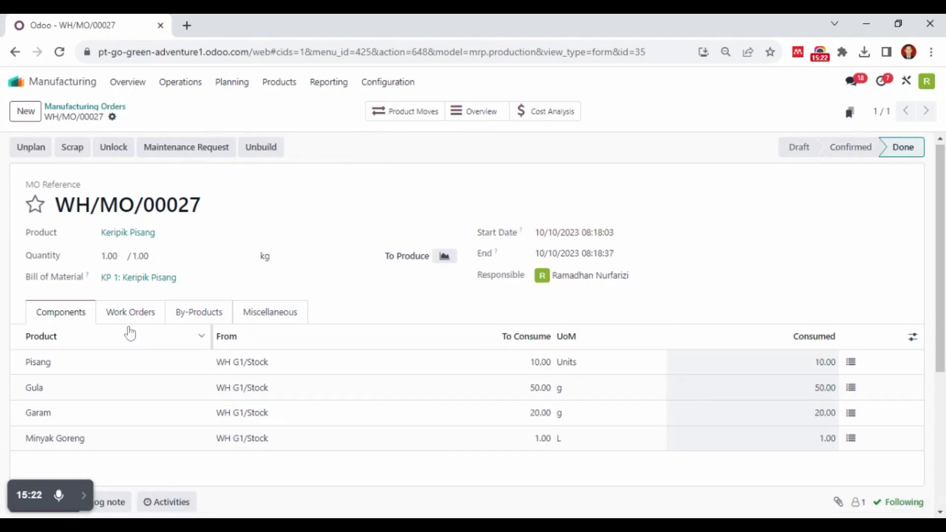
- Review the durations and statuses of the order's work orders and the time tracking details of Pencucian
{"action": "left_click", "coordinate": [131, 318]}
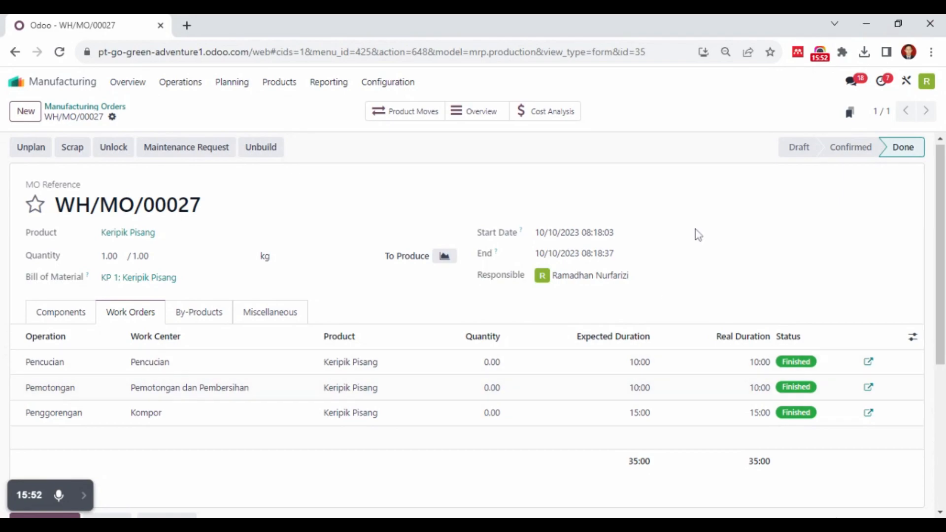
{"action": "left_click", "coordinate": [869, 363]}
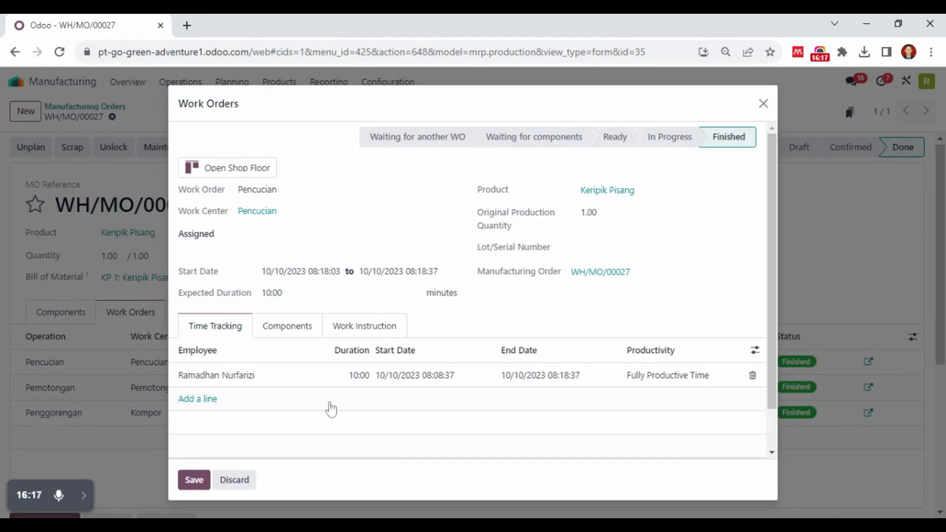
{"action": "left_click", "coordinate": [763, 104]}
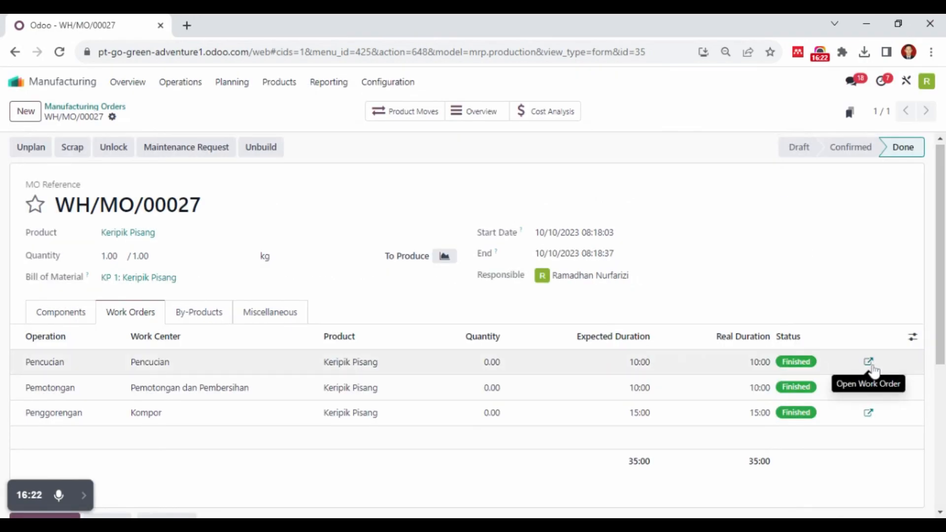
- Open the Pemotongan work order of the Keripik Pisang manufacturing order to edit its time tracking
{"action": "left_click", "coordinate": [870, 389]}
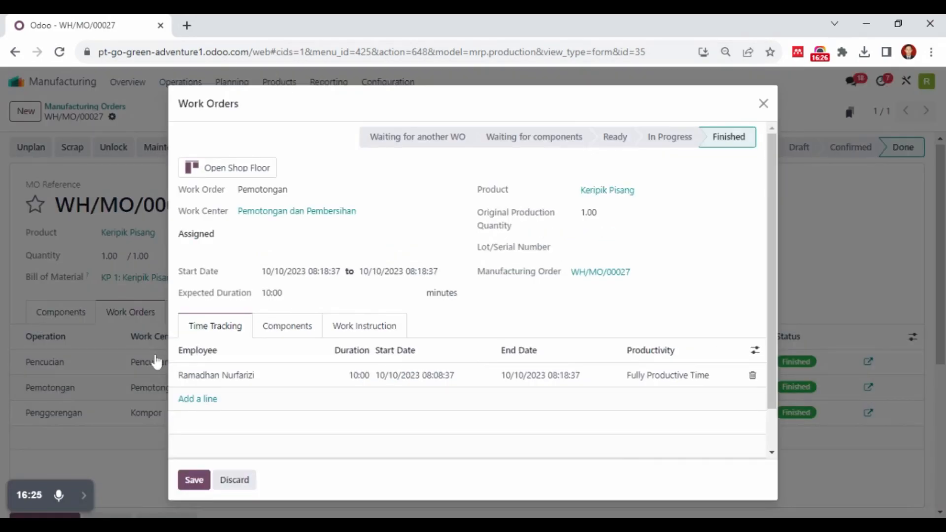
{"action": "left_click", "coordinate": [209, 403]}
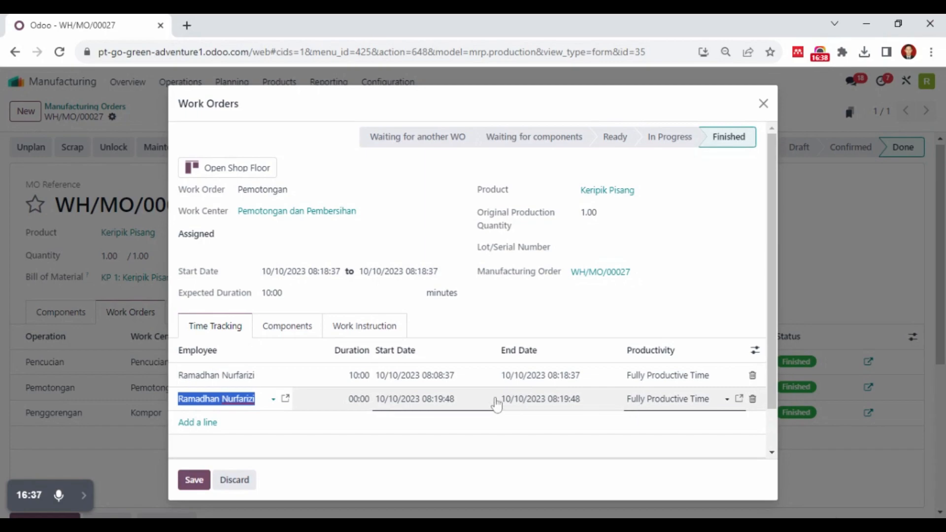
{"action": "left_click", "coordinate": [411, 400]}
{"action": "left_click", "coordinate": [427, 377]}
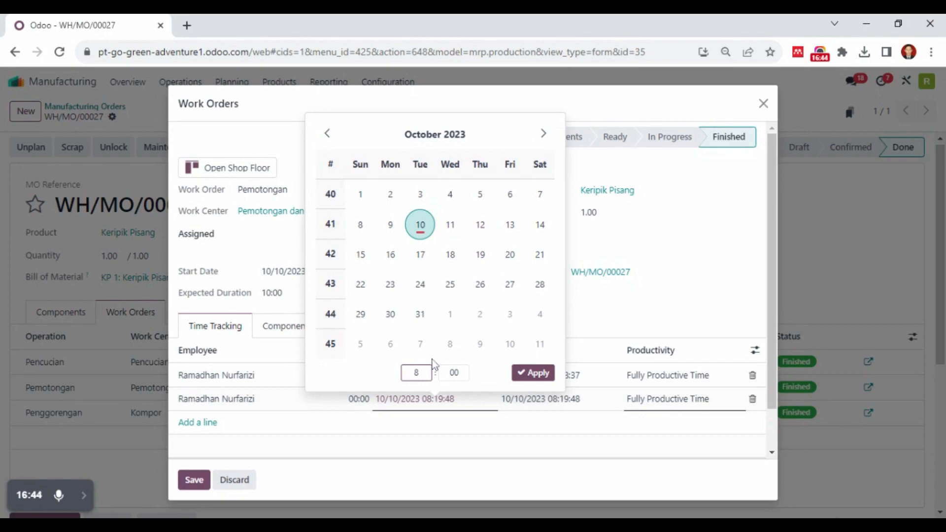
{"action": "left_click", "coordinate": [490, 382]}
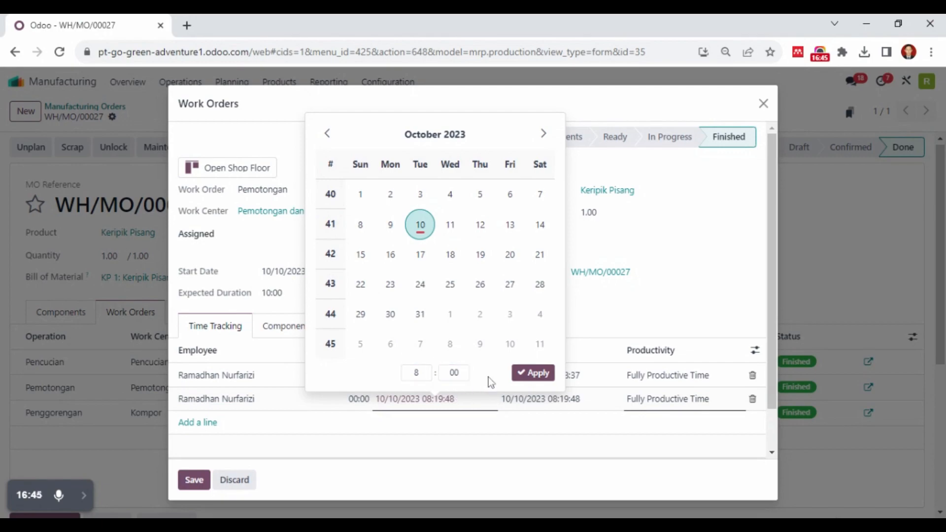
{"action": "left_click", "coordinate": [522, 372]}
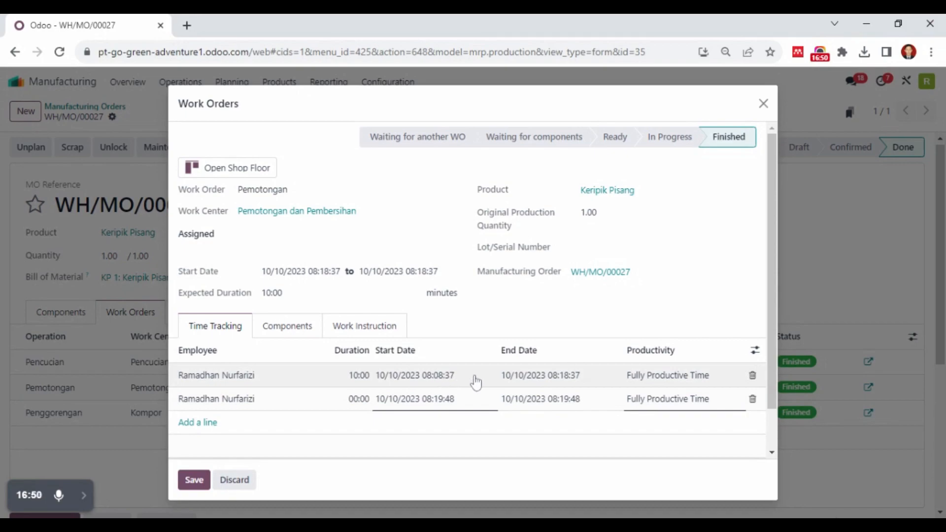
{"action": "left_click", "coordinate": [561, 385]}
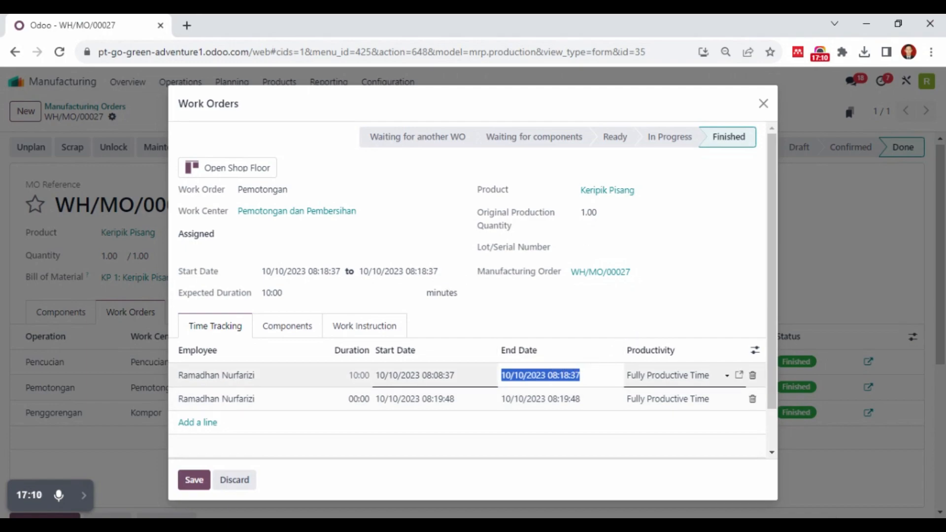
{"action": "left_click", "coordinate": [753, 399]}
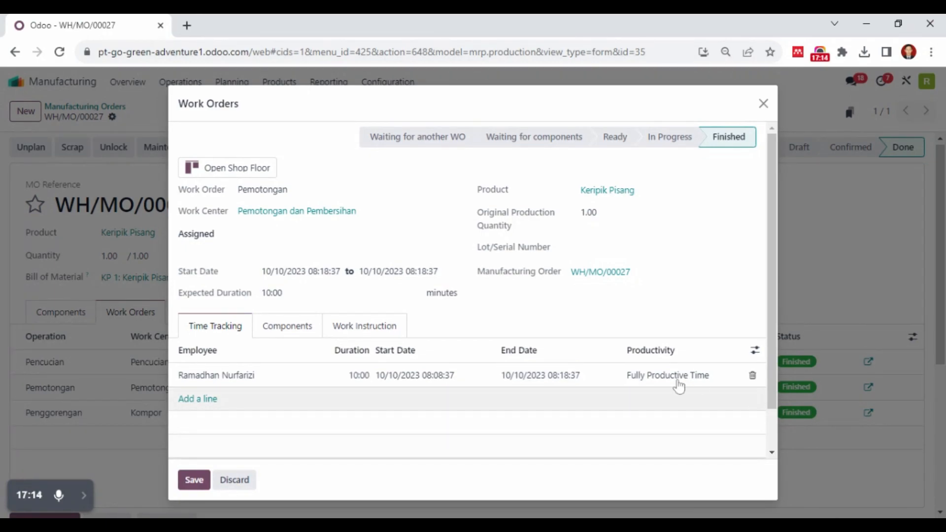
- Set the end date of the Pemotongan time tracking entry to 10/10/2023 08:15:37
{"action": "left_click", "coordinate": [550, 379]}
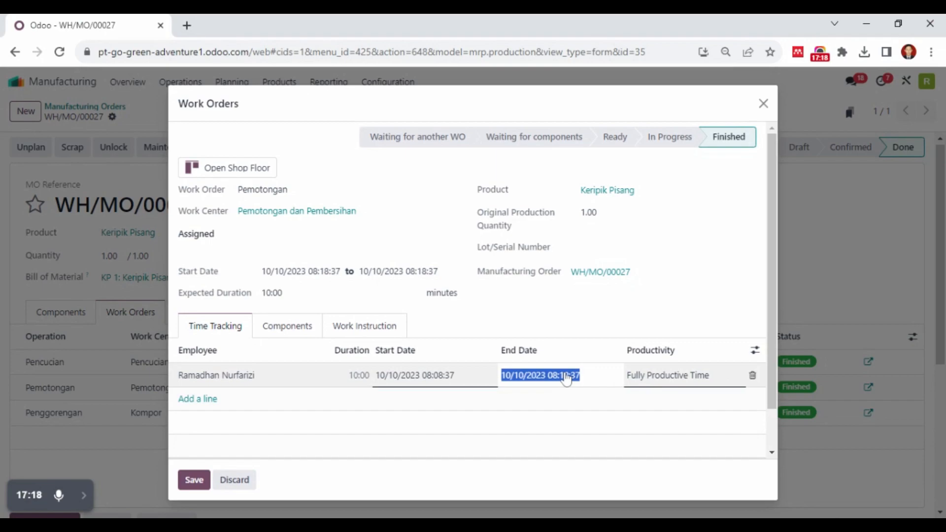
{"action": "left_click", "coordinate": [567, 378]}
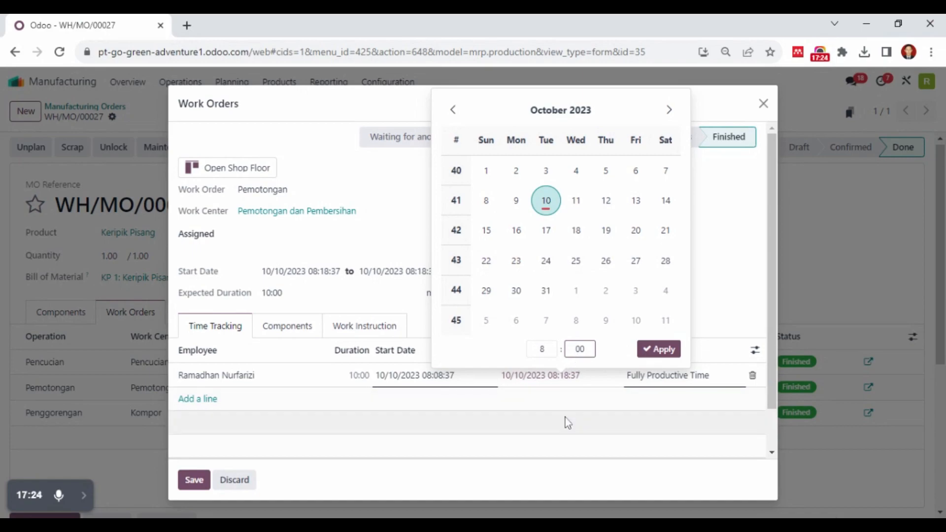
{"action": "left_click", "coordinate": [586, 398]}
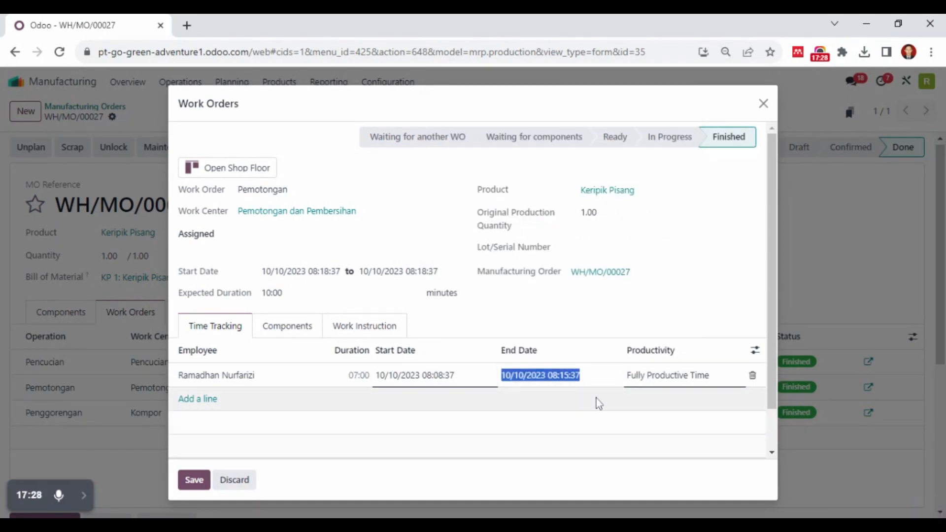
{"action": "left_click", "coordinate": [661, 386]}
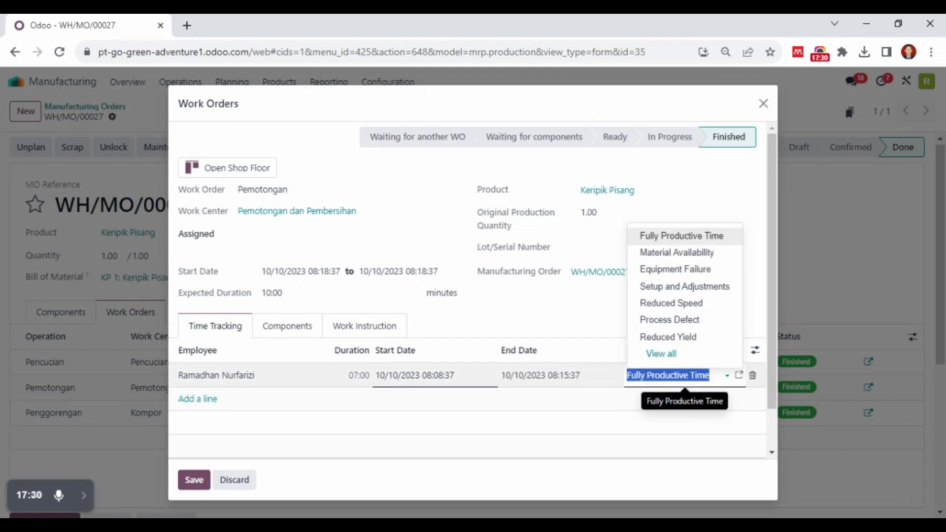
{"action": "left_click", "coordinate": [588, 324]}
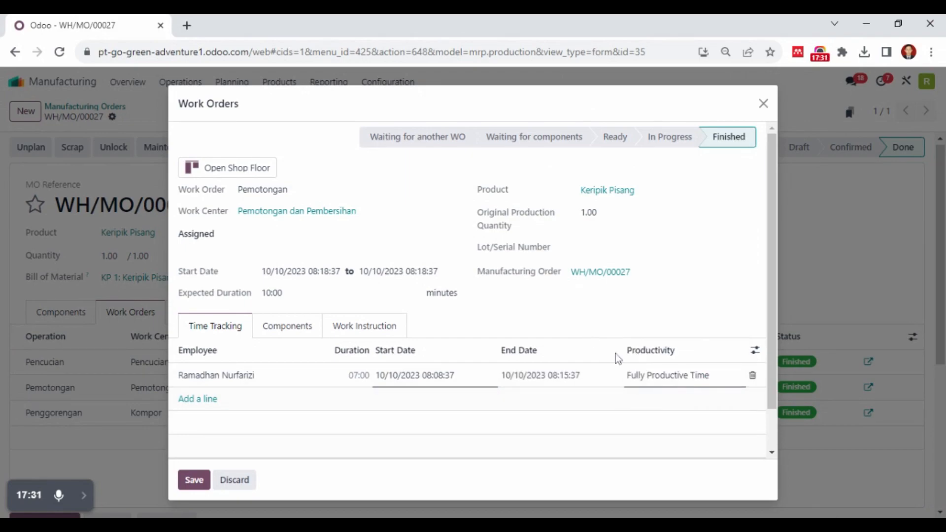
{"action": "left_click", "coordinate": [675, 381]}
{"action": "left_click", "coordinate": [671, 376]}
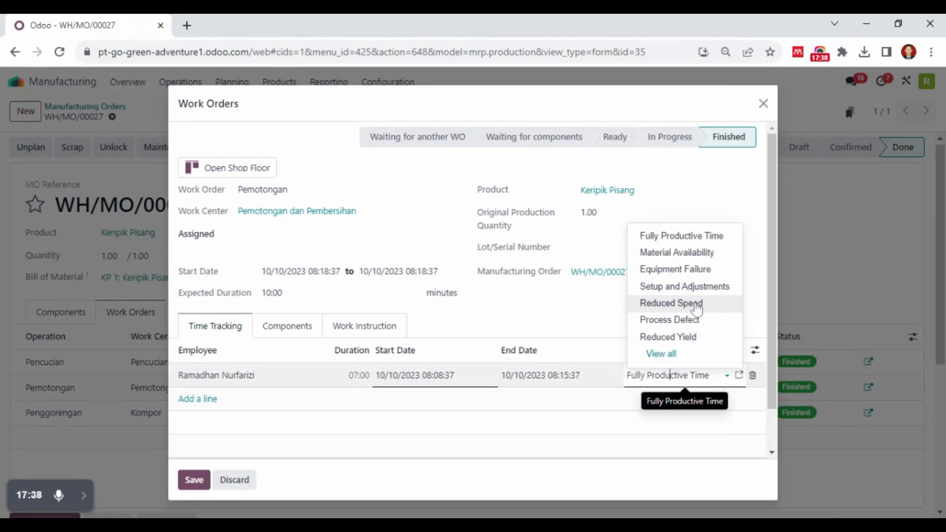
{"action": "left_click", "coordinate": [675, 376]}
{"action": "key", "text": "ctrl+a"}
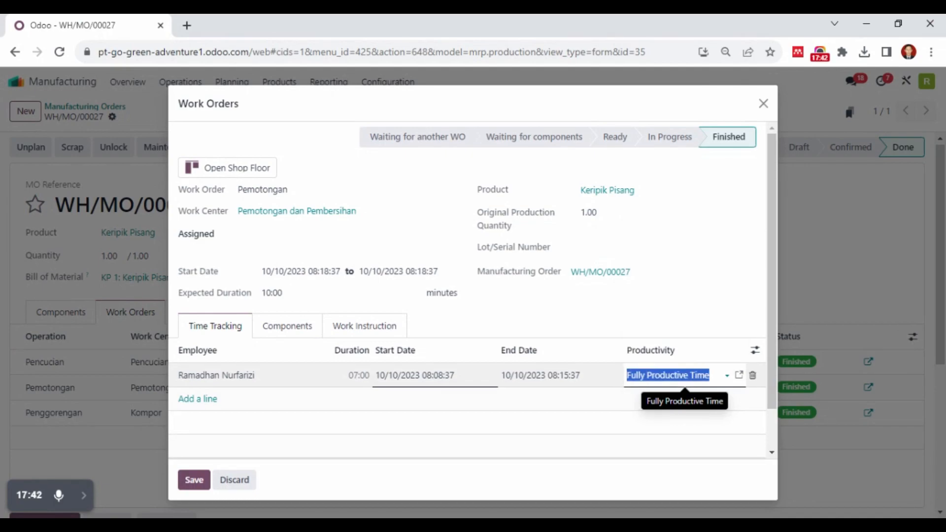
{"action": "type", "text": "Kompor meledak"}
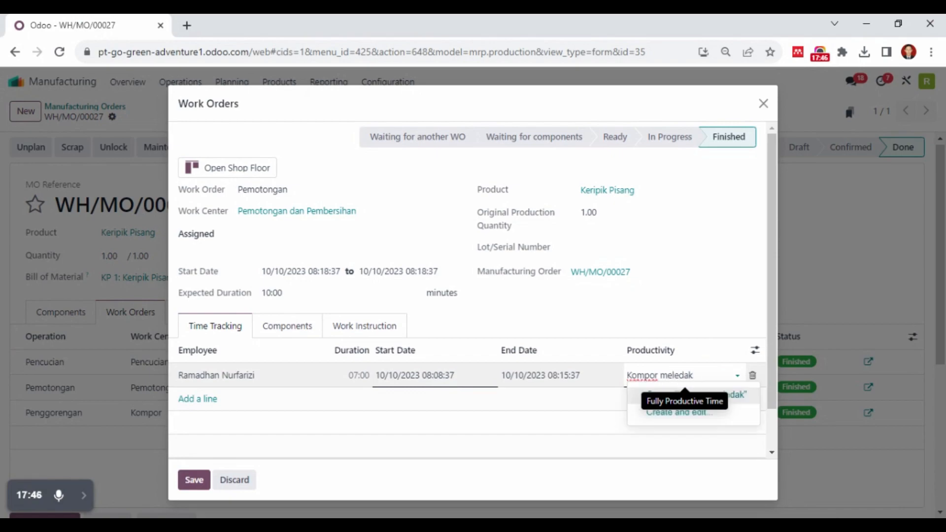
{"action": "key", "text": "BackSpace"}
{"action": "key", "text": "BackSpace"}
{"action": "key", "text": "BackSpace"}
{"action": "key", "text": "BackSpace"}
{"action": "key", "text": "BackSpace"}
{"action": "key", "text": "BackSpace"}
{"action": "key", "text": "BackSpace"}
{"action": "key", "text": "BackSpace"}
{"action": "key", "text": "BackSpace"}
{"action": "key", "text": "BackSpace"}
{"action": "key", "text": "BackSpace"}
{"action": "key", "text": "BackSpace"}
{"action": "key", "text": "BackSpace"}
{"action": "key", "text": "BackSpace"}
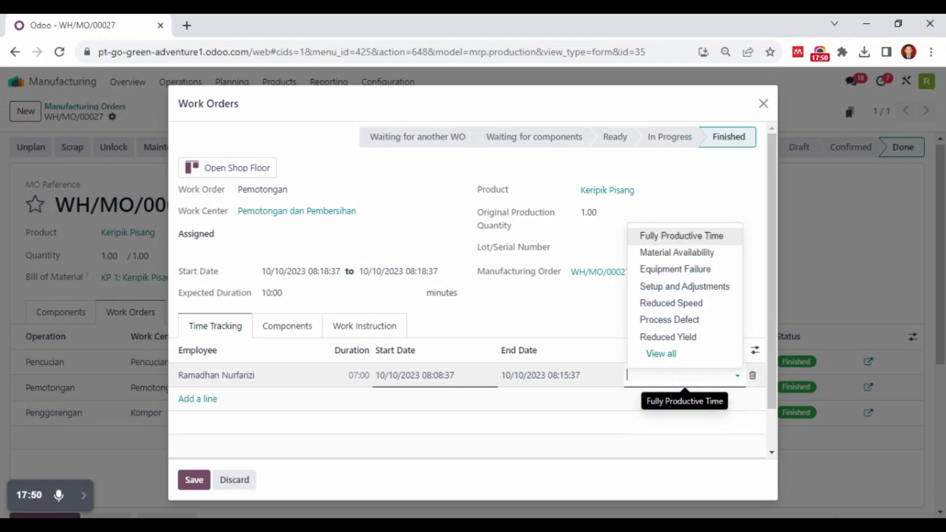
- Save the Pemotongan time entry with Reduced Speed as its productivity, and recheck the work order's time tracking
{"action": "left_click", "coordinate": [661, 354]}
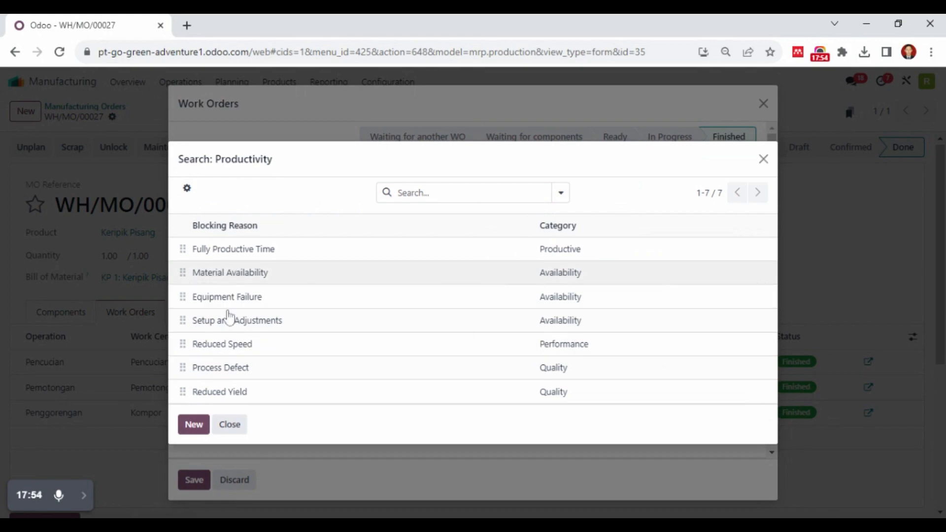
{"action": "left_click", "coordinate": [239, 351]}
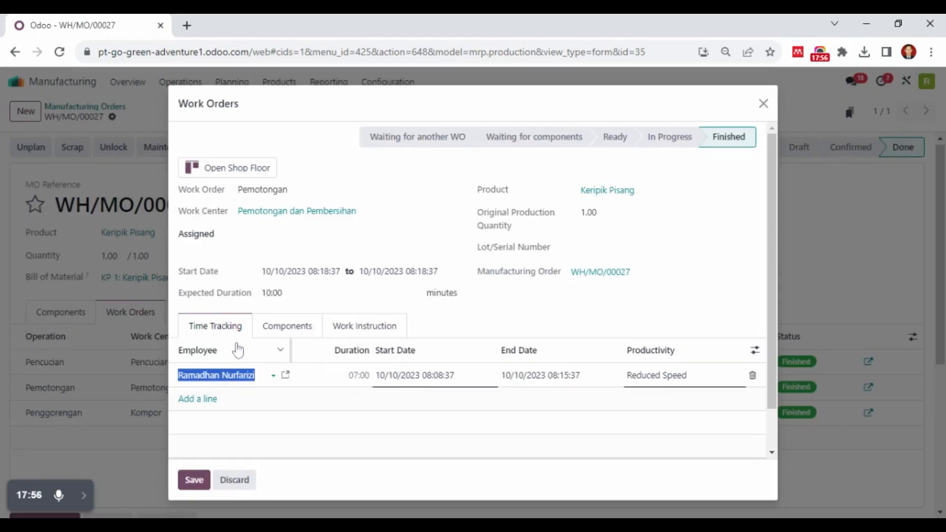
{"action": "left_click", "coordinate": [193, 482]}
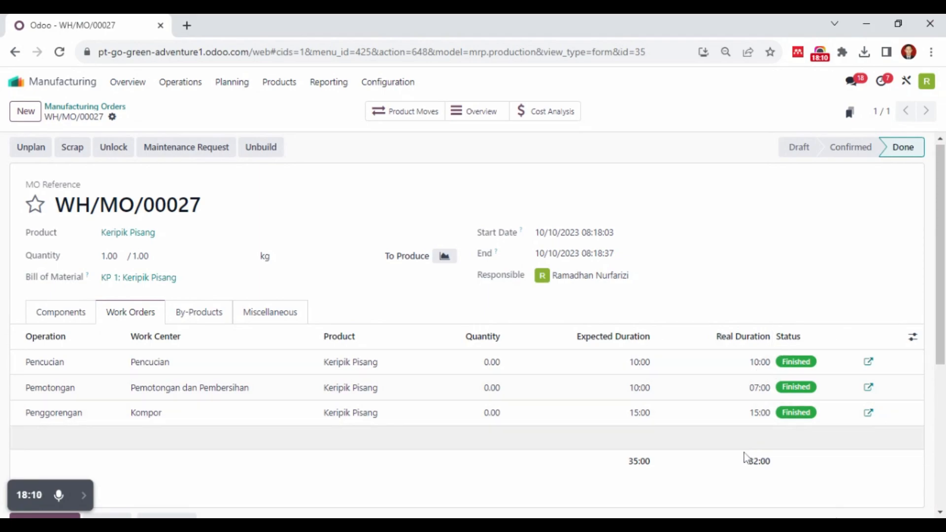
{"action": "left_click", "coordinate": [868, 388]}
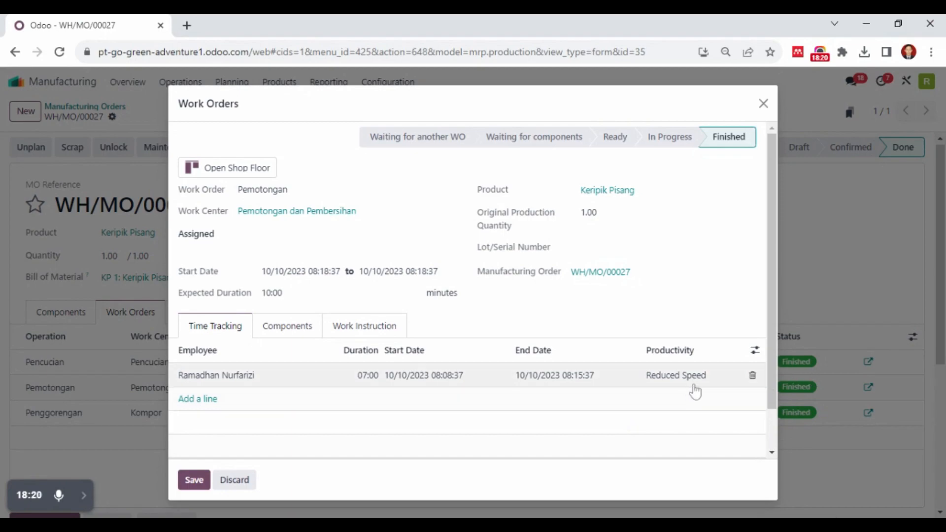
{"action": "left_click", "coordinate": [195, 480]}
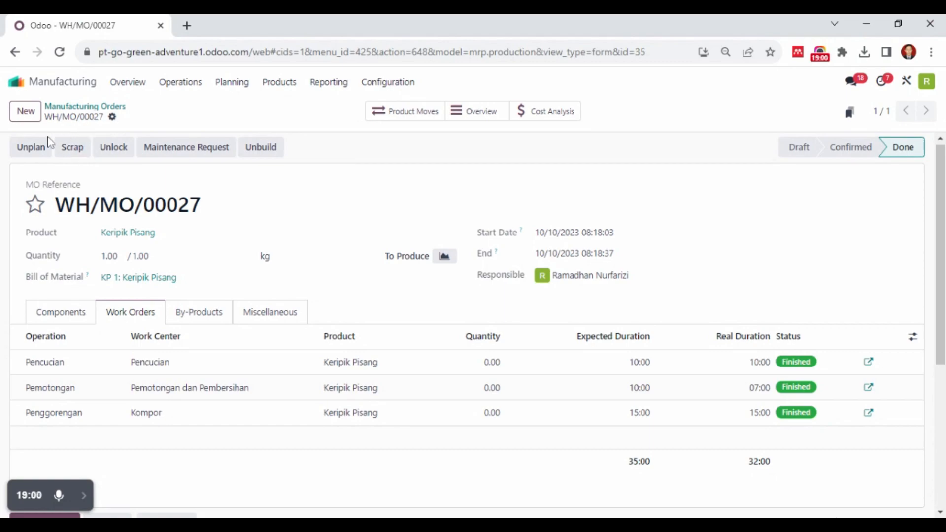
- Show all manufacturing orders without the To Do filter and review their durations and states
{"action": "left_click", "coordinate": [164, 89]}
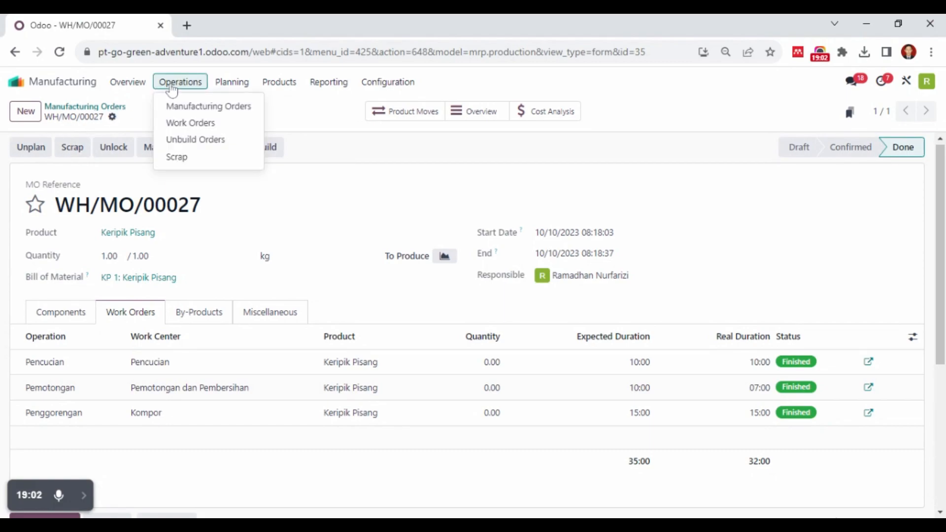
{"action": "left_click", "coordinate": [194, 109]}
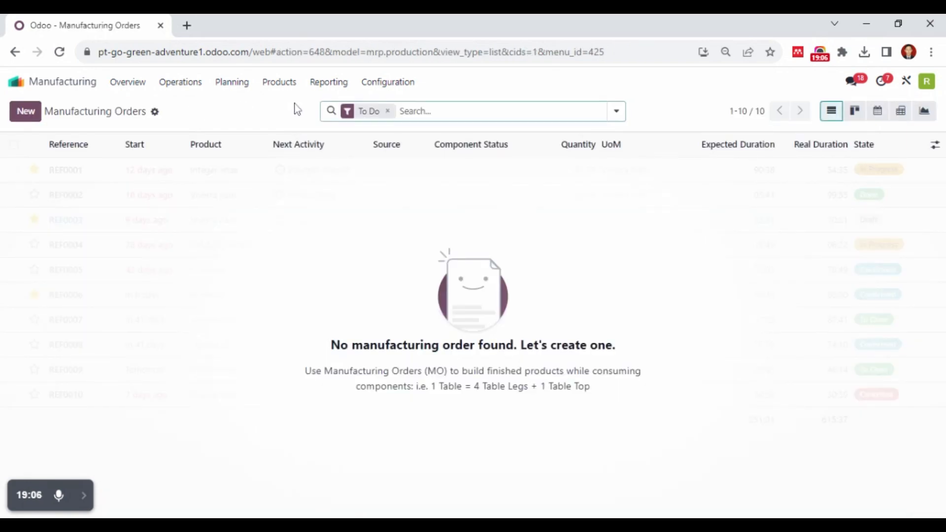
{"action": "left_click", "coordinate": [389, 111]}
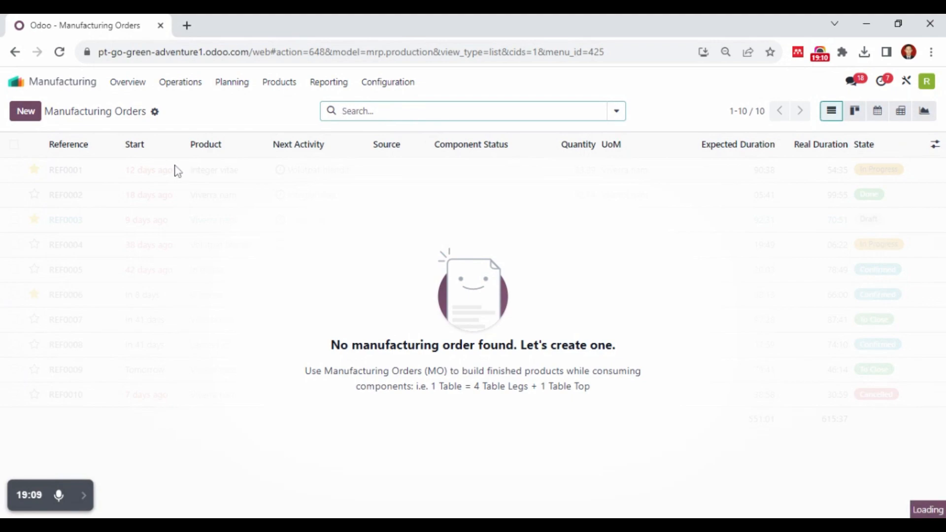
{"action": "scroll", "coordinate": [182, 180], "scroll_direction": "down", "scroll_amount": 5}
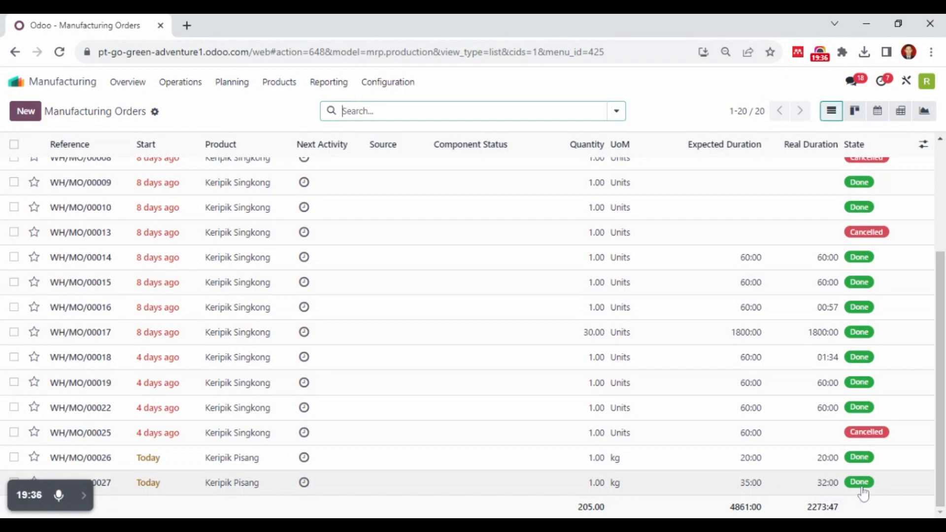
- List all work orders without the In Progress, Ready, Waiting or Pending filter, and review their durations and statuses
{"action": "left_click", "coordinate": [185, 84]}
{"action": "left_click", "coordinate": [211, 127]}
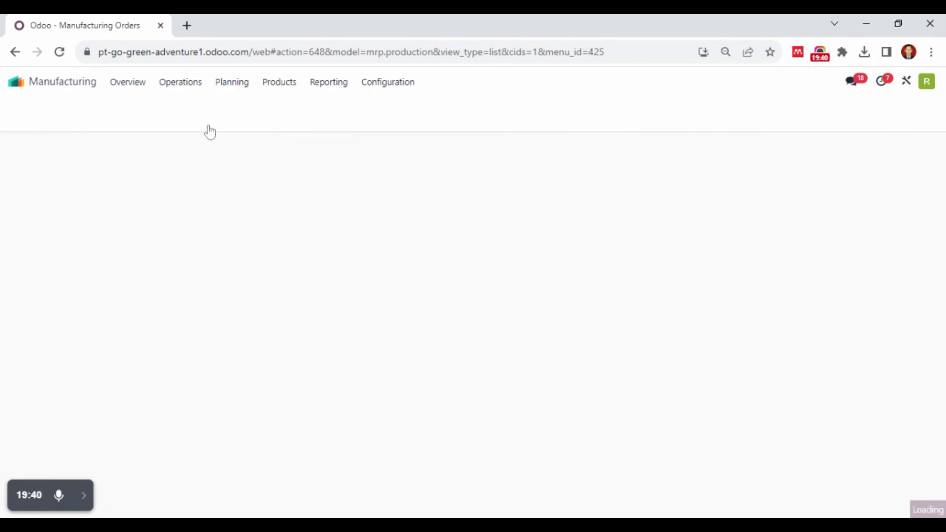
{"action": "left_click", "coordinate": [192, 89]}
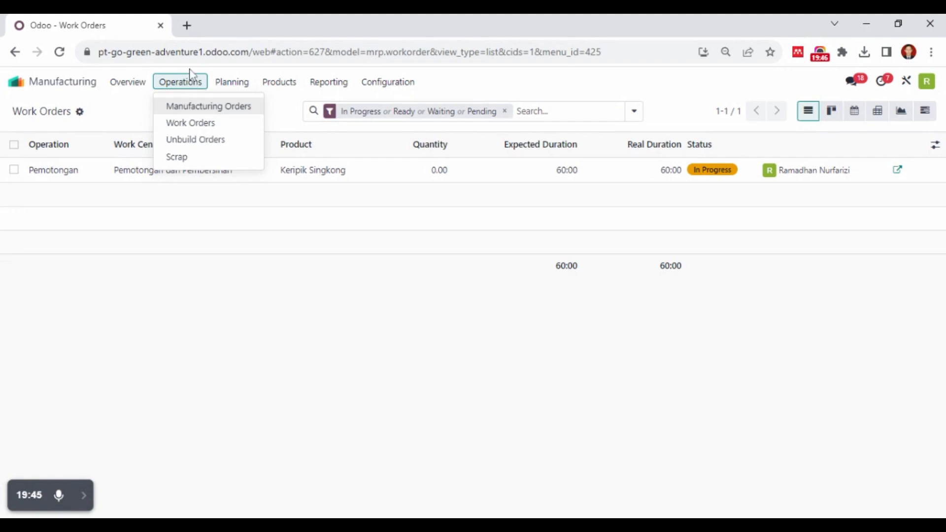
{"action": "left_click", "coordinate": [203, 123]}
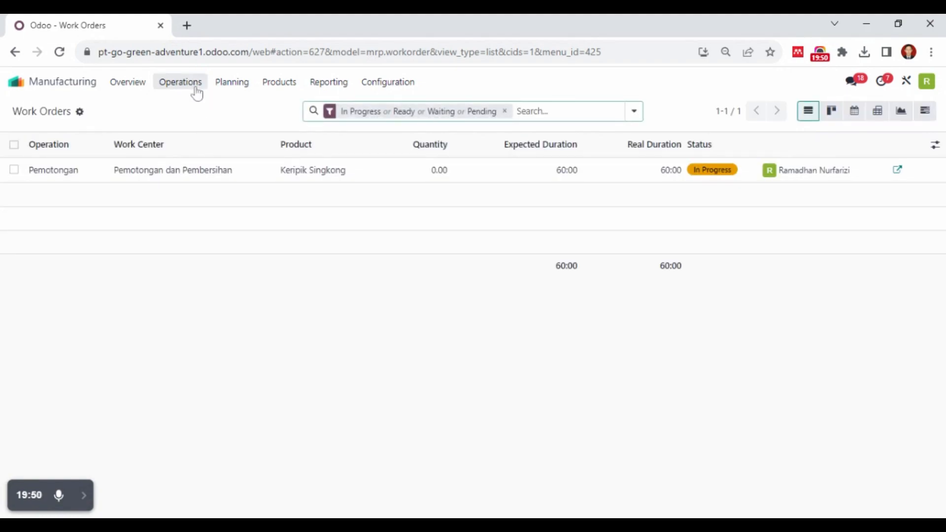
{"action": "left_click", "coordinate": [505, 112]}
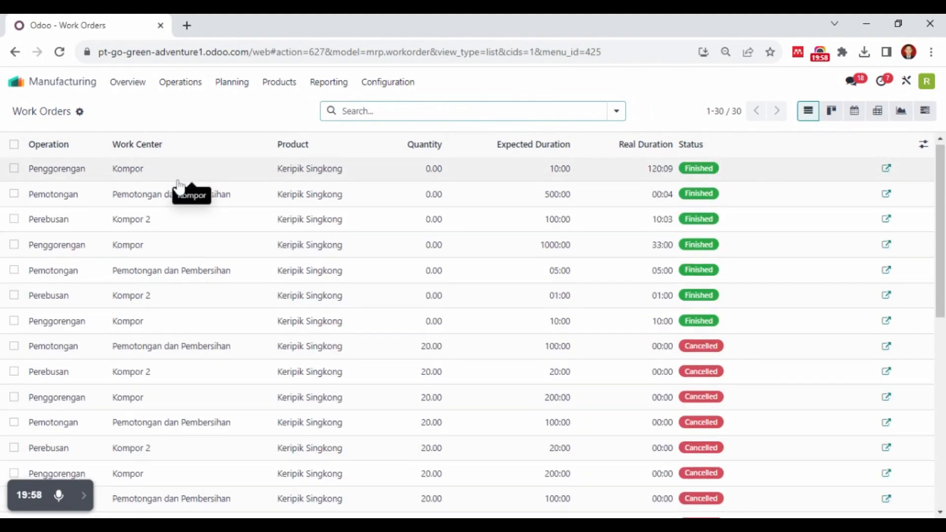
{"action": "scroll", "coordinate": [178, 187], "scroll_direction": "down", "scroll_amount": 10}
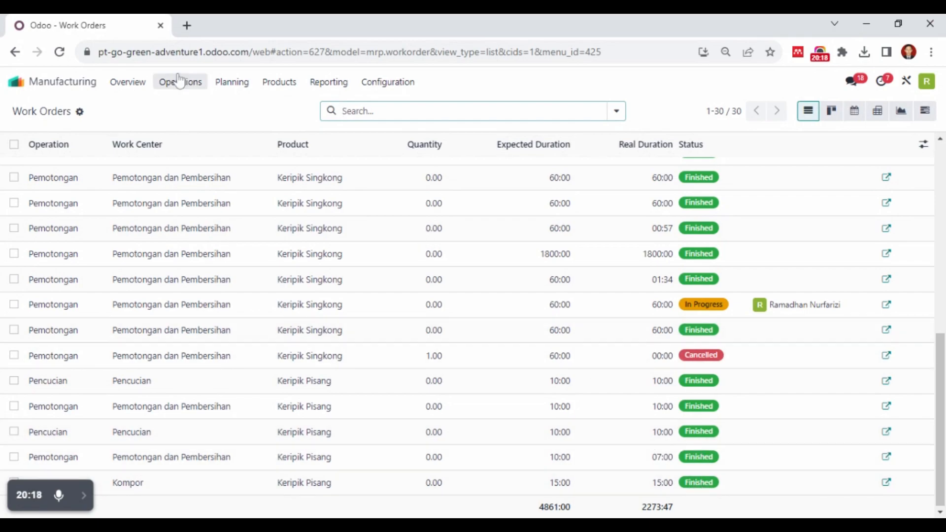
- Check the work centers overview and Kompor's work orders with the status and work center filters removed, and return to the overview
{"action": "left_click", "coordinate": [128, 85]}
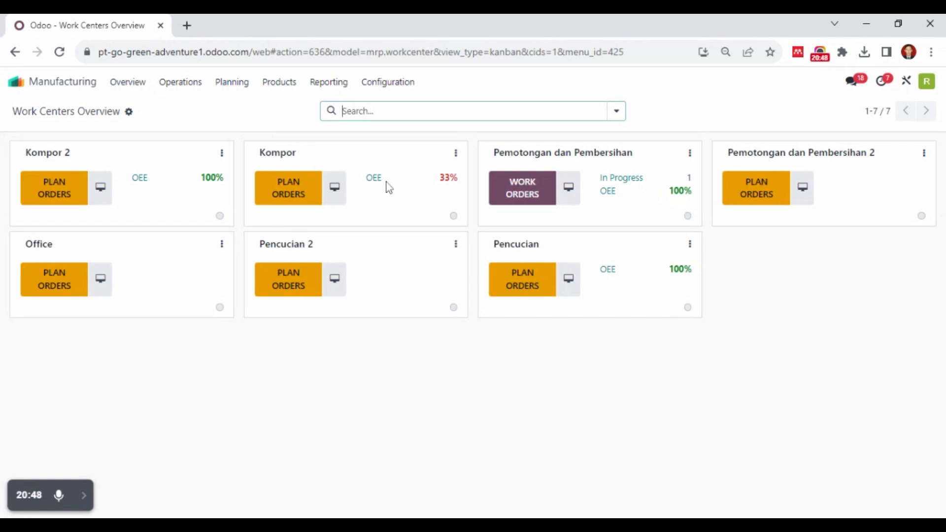
{"action": "left_click", "coordinate": [335, 188]}
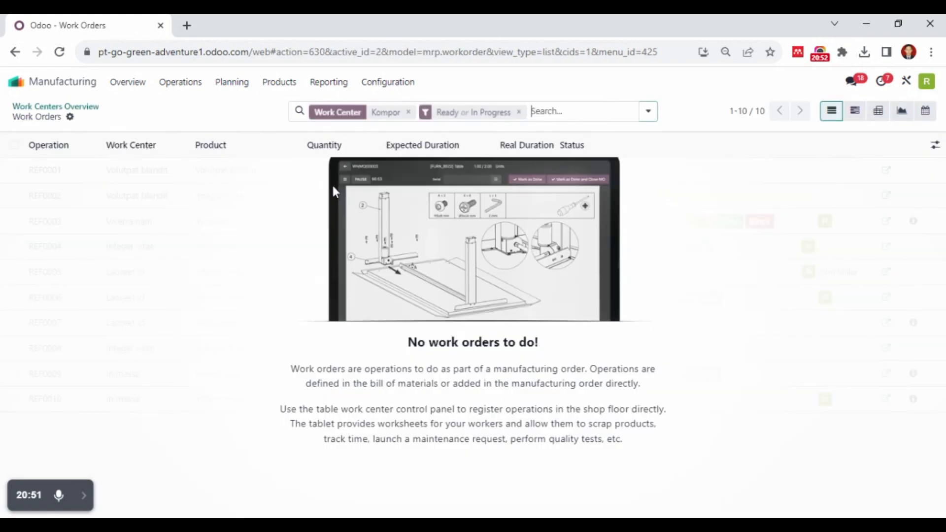
{"action": "left_click", "coordinate": [518, 111]}
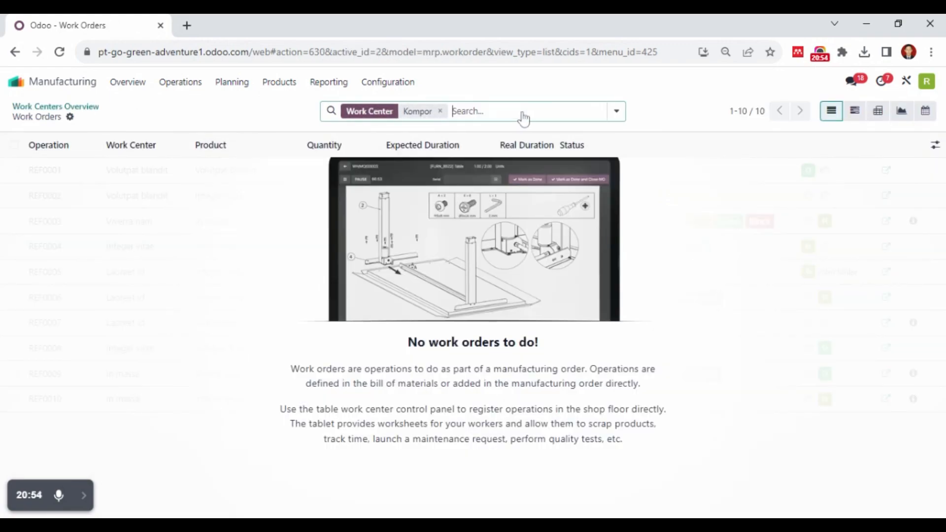
{"action": "left_click", "coordinate": [437, 110]}
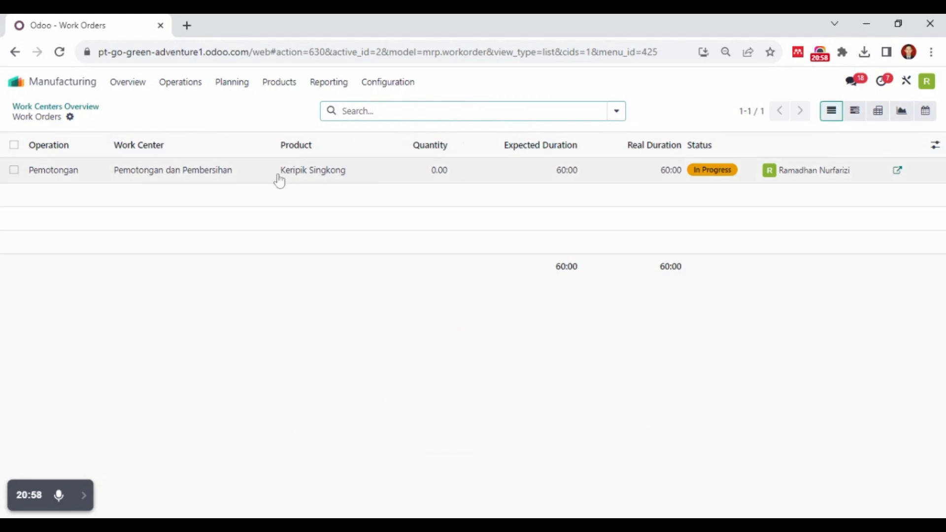
{"action": "left_click", "coordinate": [97, 108]}
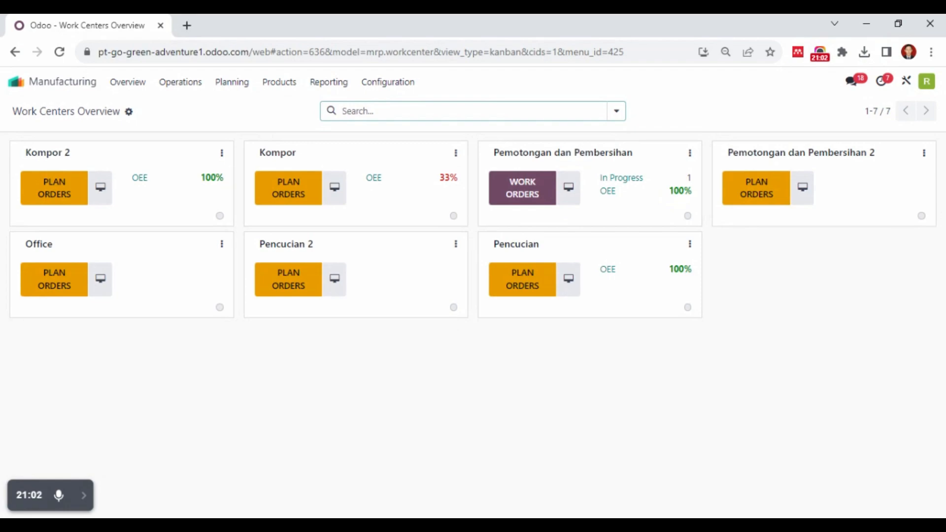
- Check the work orders of Kompor 2 and Pencucian with the search filters removed, and return to the work centers overview
{"action": "left_click", "coordinate": [101, 190]}
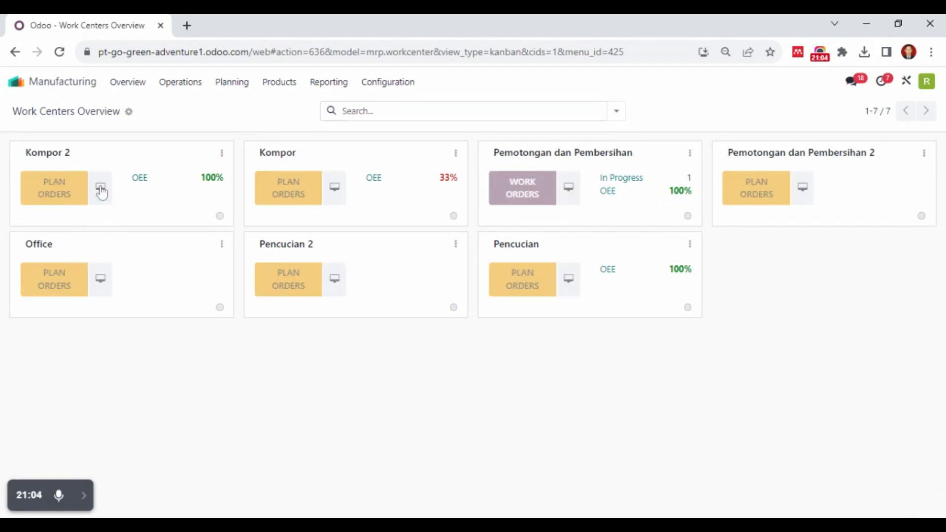
{"action": "left_click", "coordinate": [412, 112]}
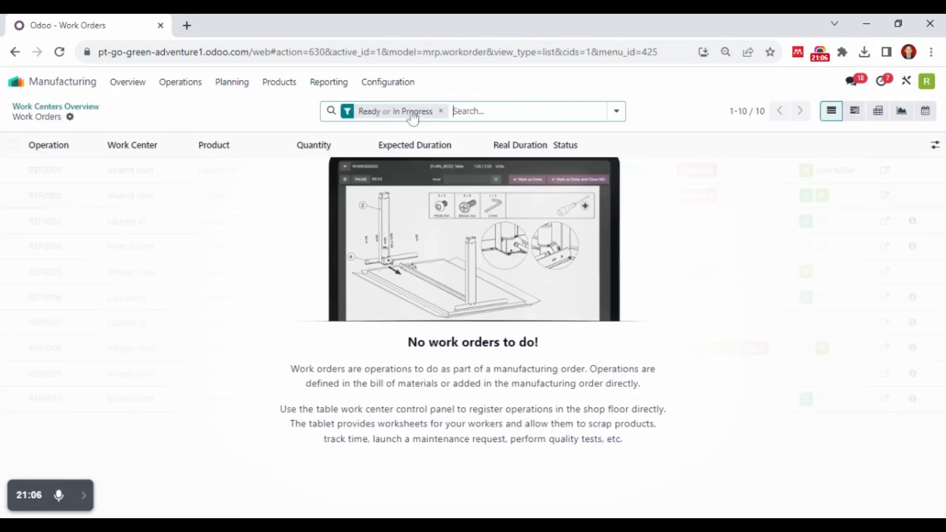
{"action": "left_click", "coordinate": [440, 111]}
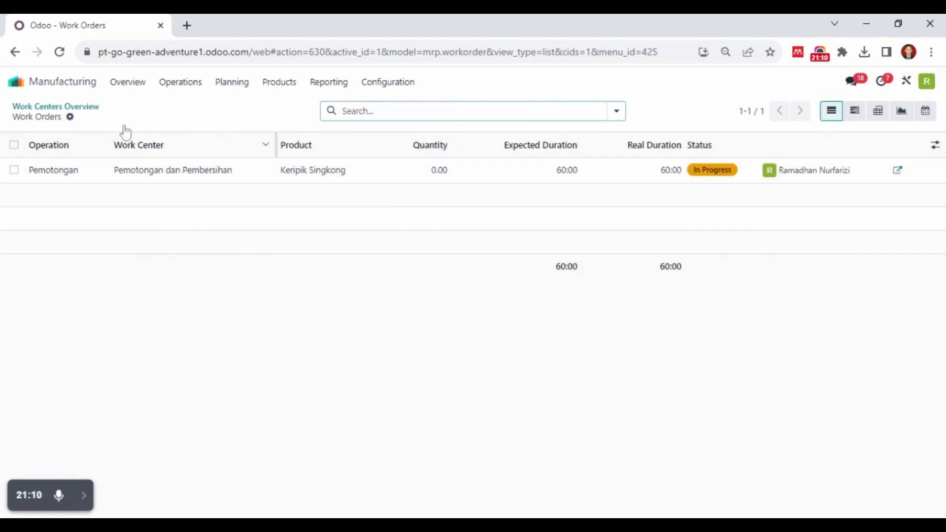
{"action": "left_click", "coordinate": [96, 113]}
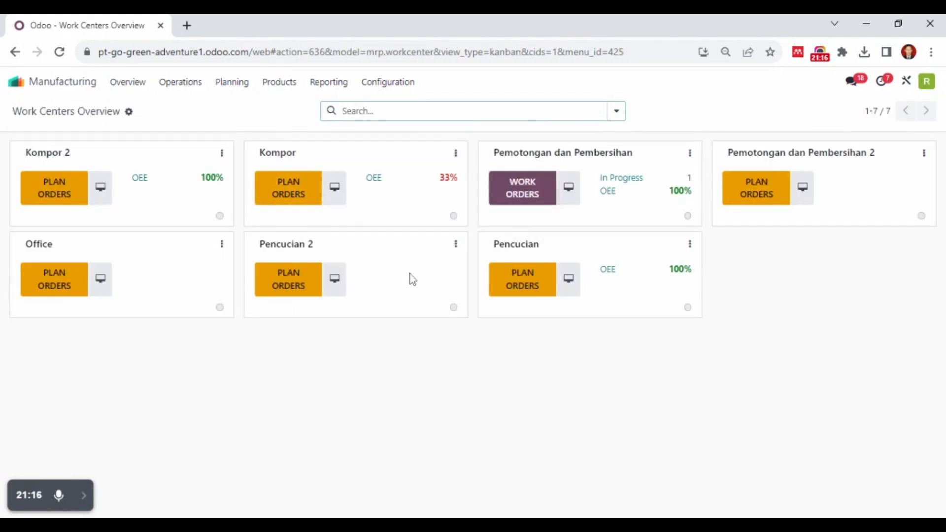
{"action": "left_click", "coordinate": [574, 287]}
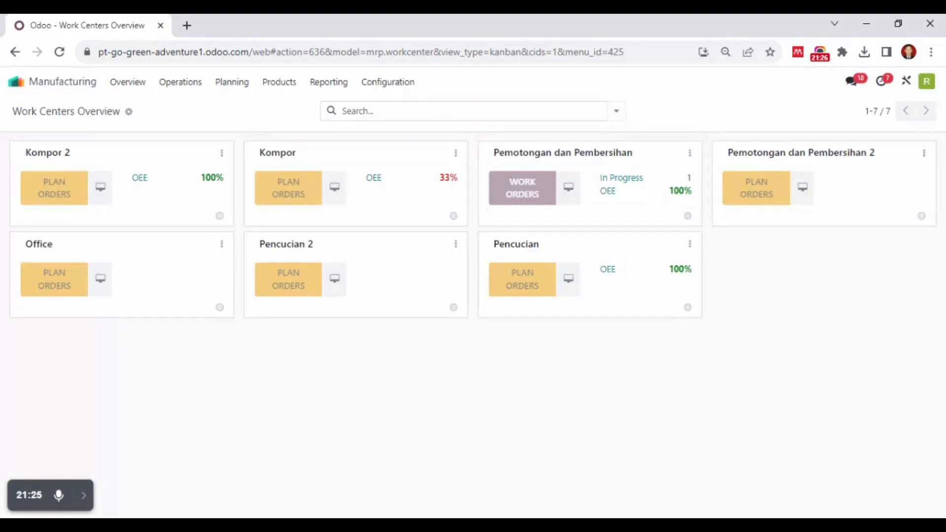
{"action": "left_click", "coordinate": [522, 110]}
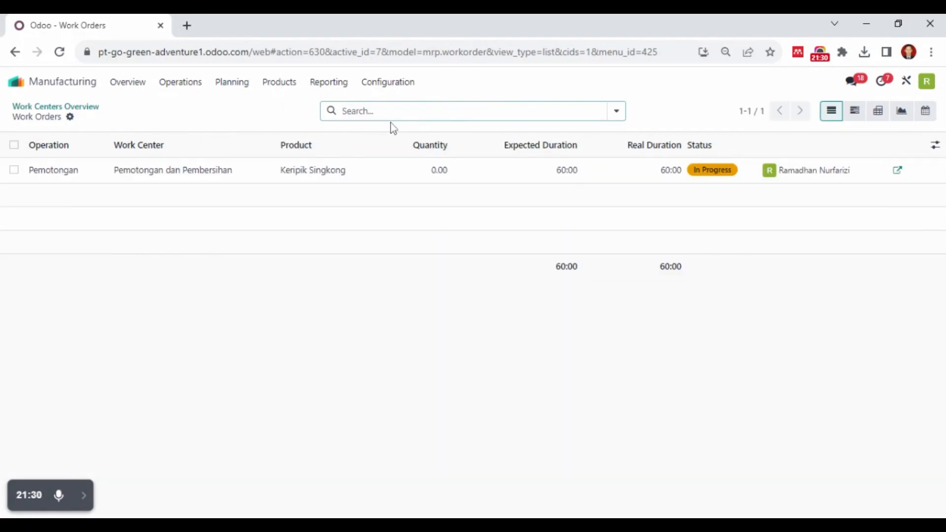
{"action": "left_click", "coordinate": [83, 108]}
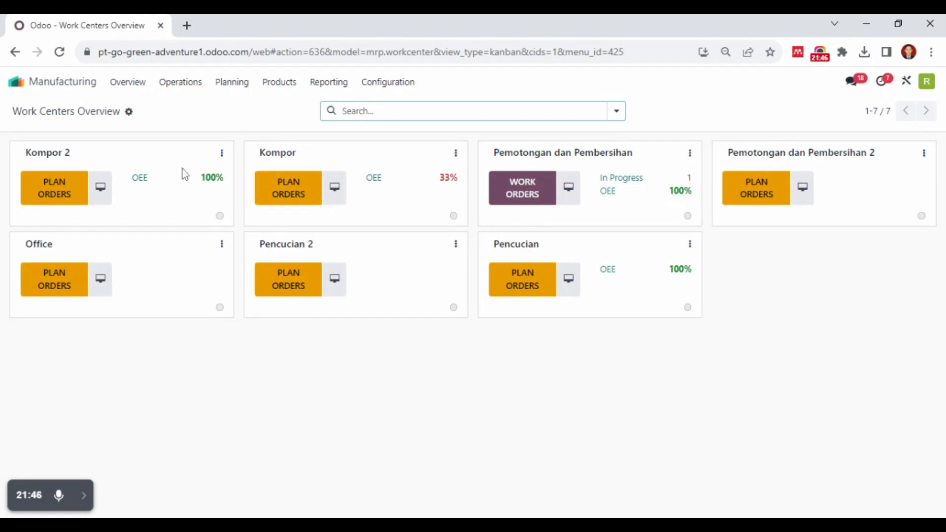
- Review the list of unbuild orders, and view the work orders planning by production
{"action": "left_click", "coordinate": [194, 89]}
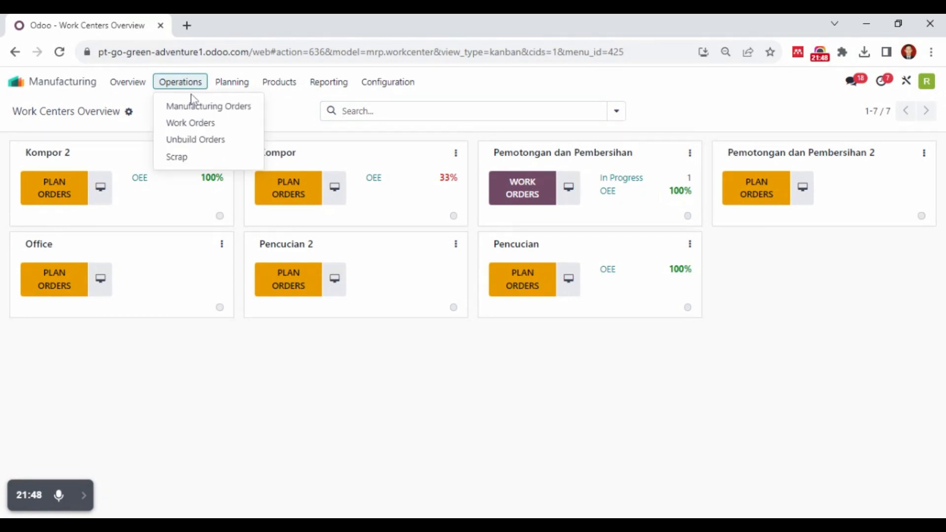
{"action": "left_click", "coordinate": [211, 142]}
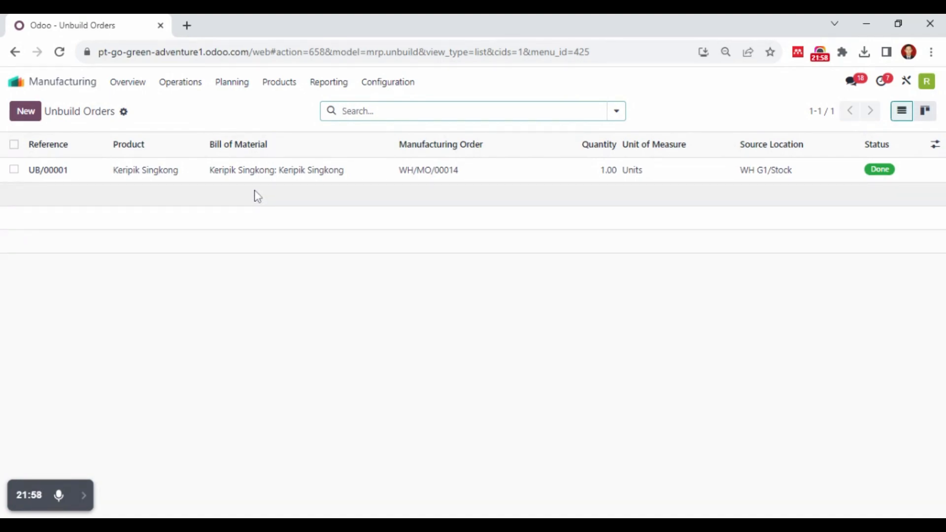
{"action": "left_click", "coordinate": [201, 85]}
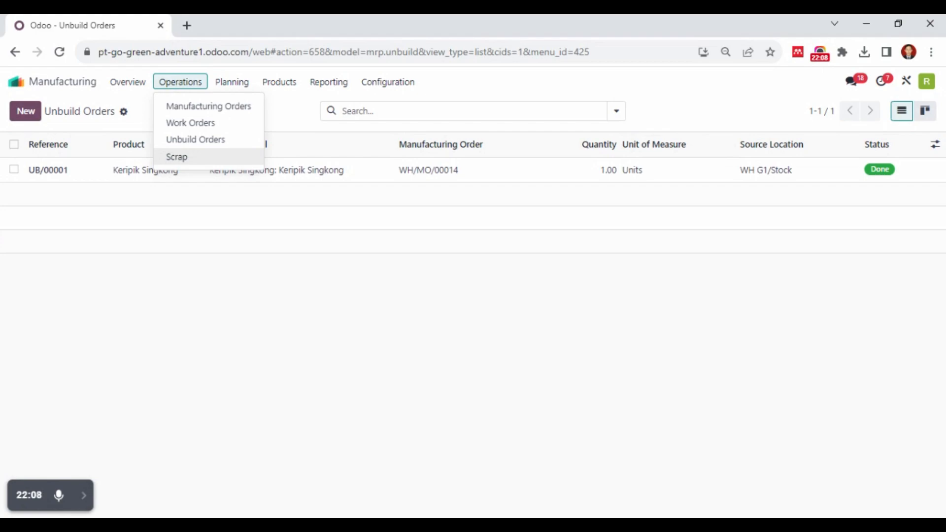
{"action": "mouse_move", "coordinate": [242, 88]}
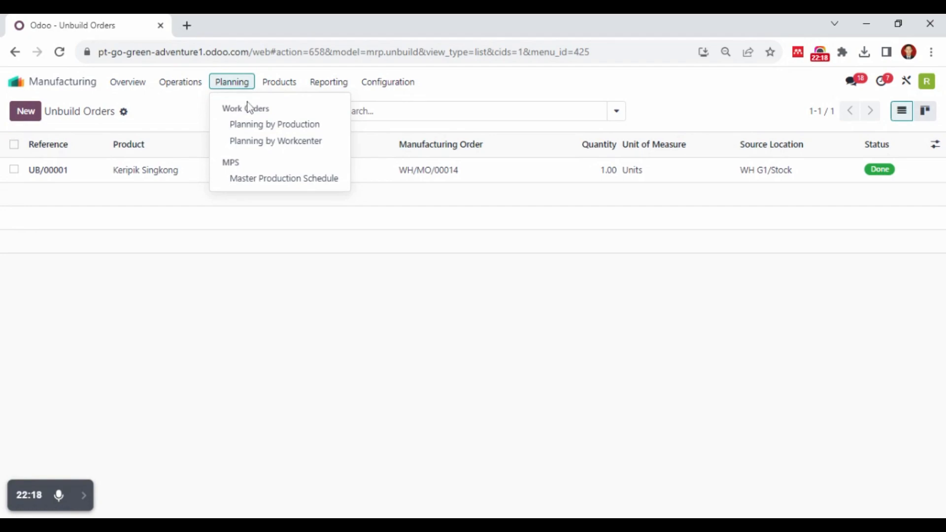
{"action": "left_click", "coordinate": [274, 129]}
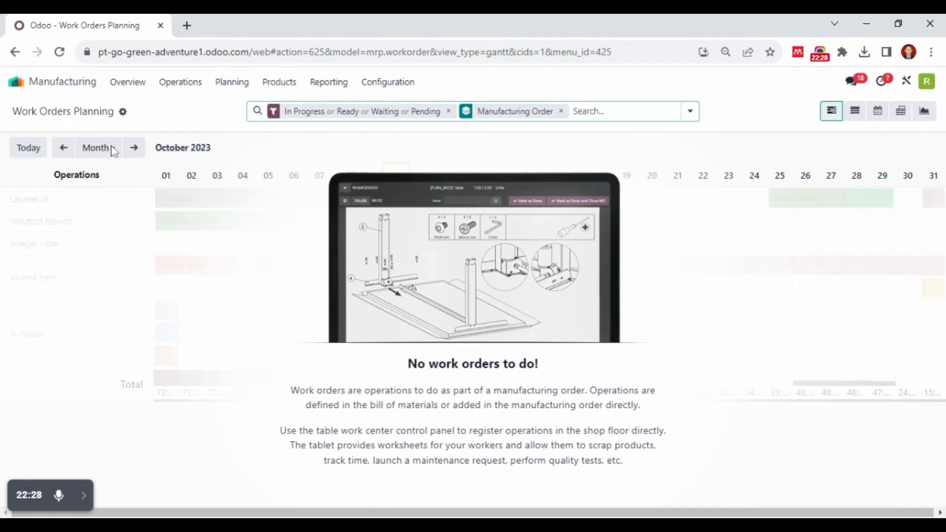
- Open the Master Production Schedule and review the demand, replenishment and forecasted stock of all its products
{"action": "left_click", "coordinate": [232, 82]}
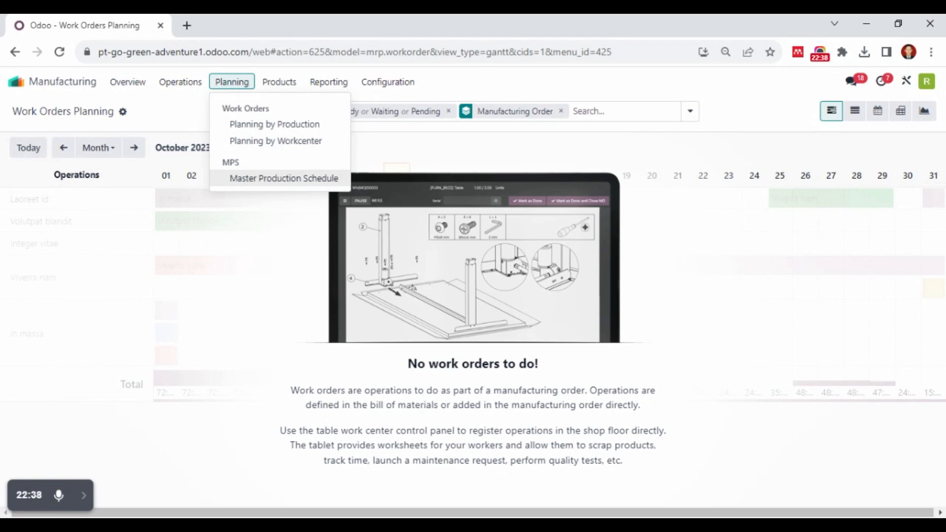
{"action": "left_click", "coordinate": [270, 180]}
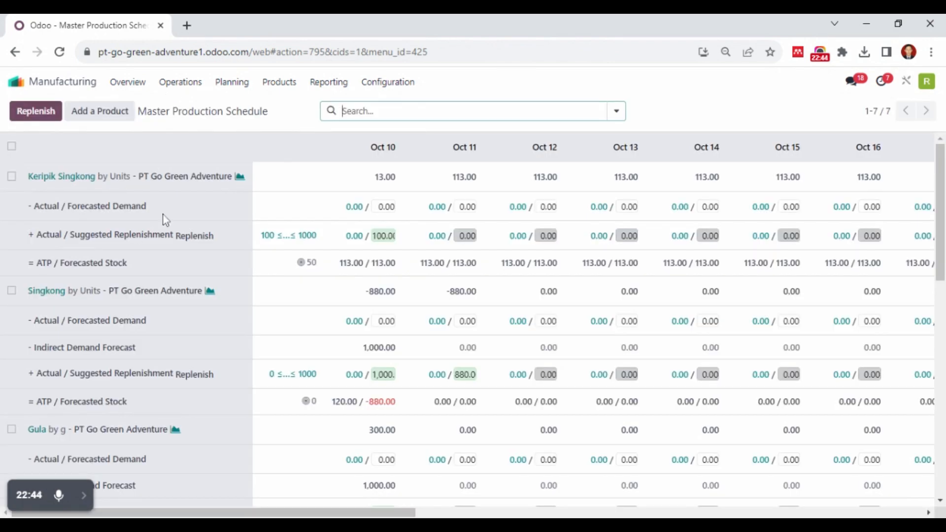
{"action": "scroll", "coordinate": [124, 214], "scroll_direction": "down", "scroll_amount": 10}
{"action": "scroll", "coordinate": [124, 216], "scroll_direction": "down", "scroll_amount": 2}
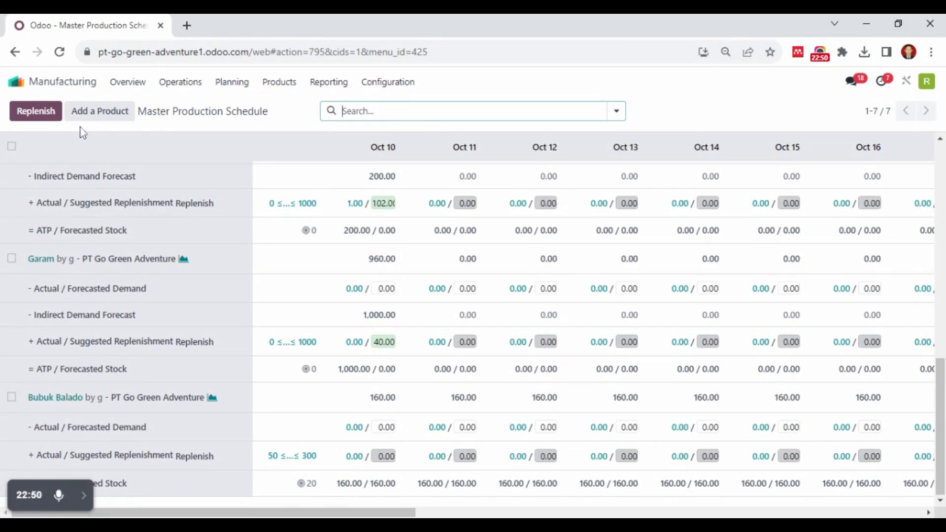
{"action": "scroll", "coordinate": [176, 320], "scroll_direction": "up", "scroll_amount": 10}
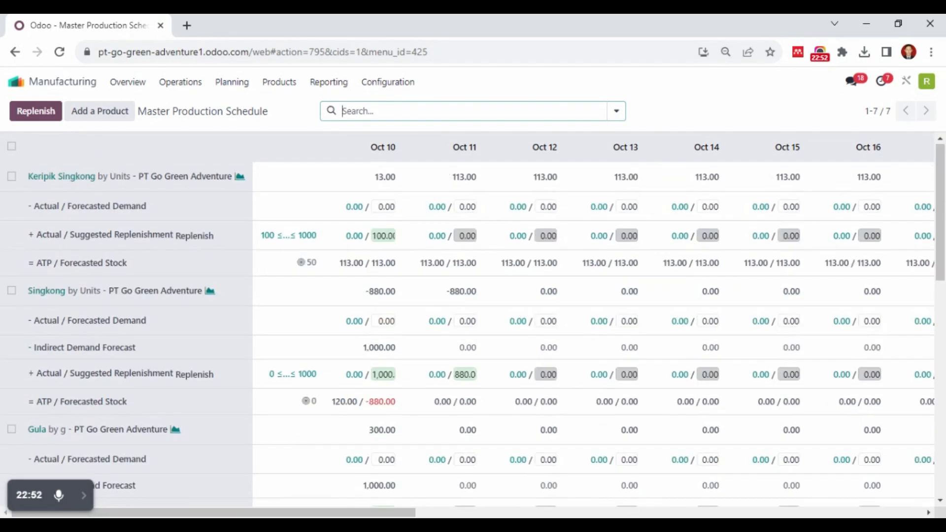
{"action": "scroll", "coordinate": [175, 316], "scroll_direction": "down", "scroll_amount": 10}
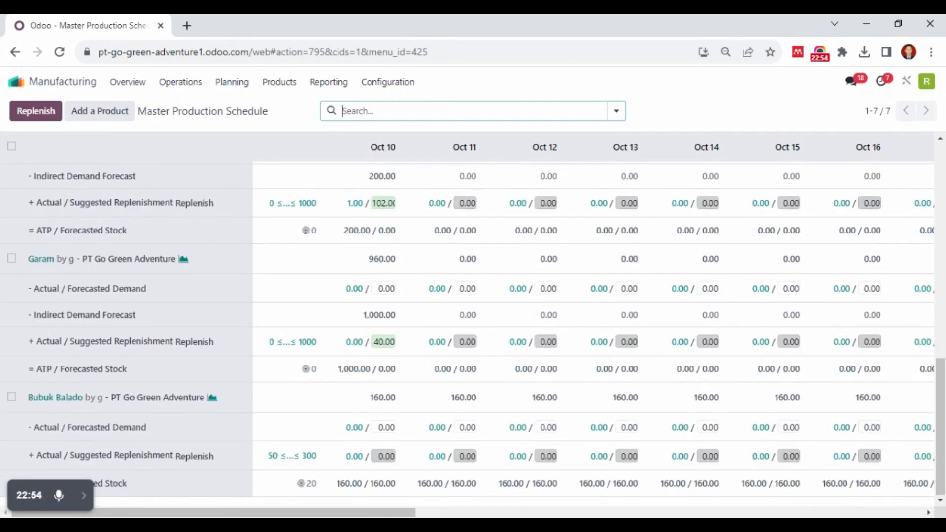
- Begin adding Keripik Pisang to the Master Production Schedule with the bill of materials KP 1: Keripik Pisang
{"action": "left_click", "coordinate": [128, 119]}
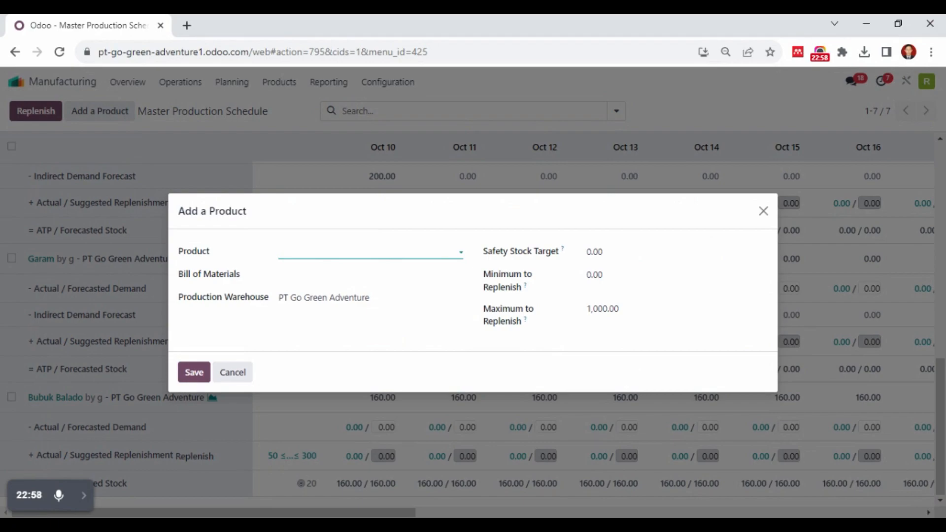
{"action": "type", "text": "pi"}
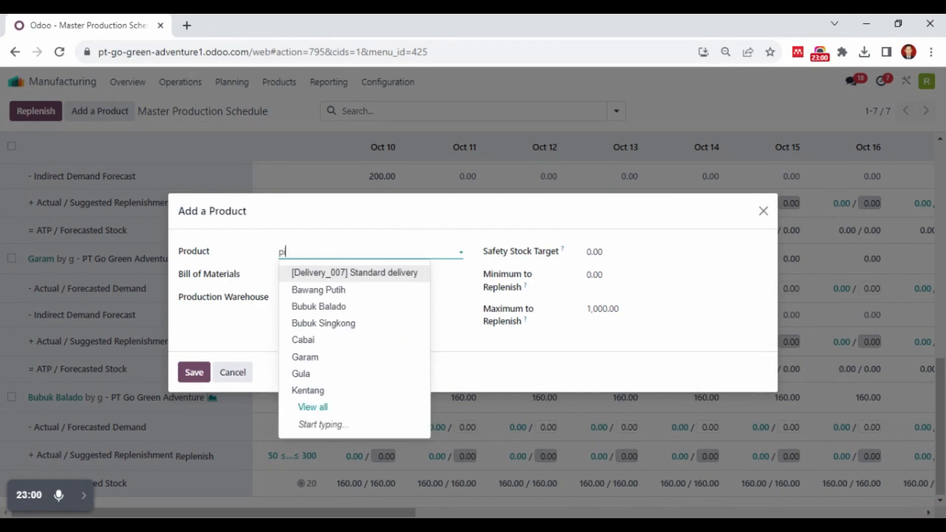
{"action": "type", "text": "sang"}
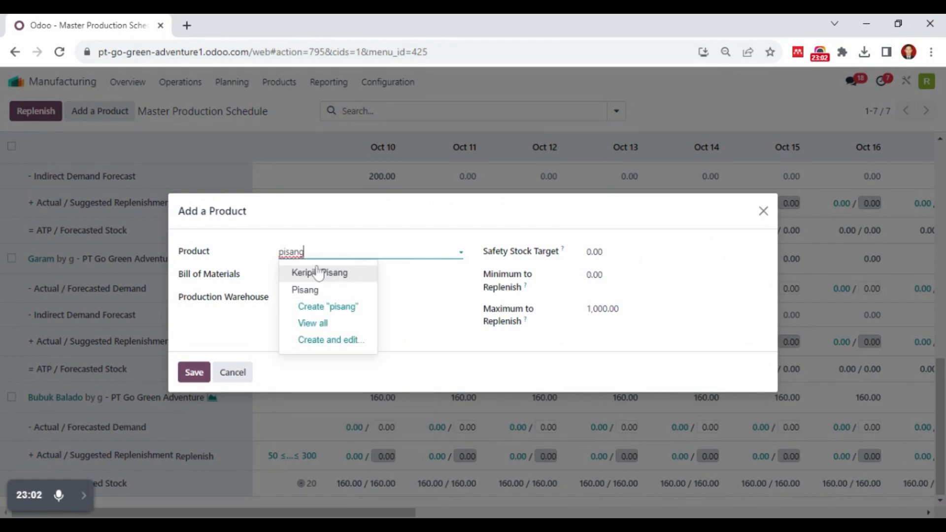
{"action": "left_click", "coordinate": [317, 270]}
{"action": "left_click", "coordinate": [318, 274]}
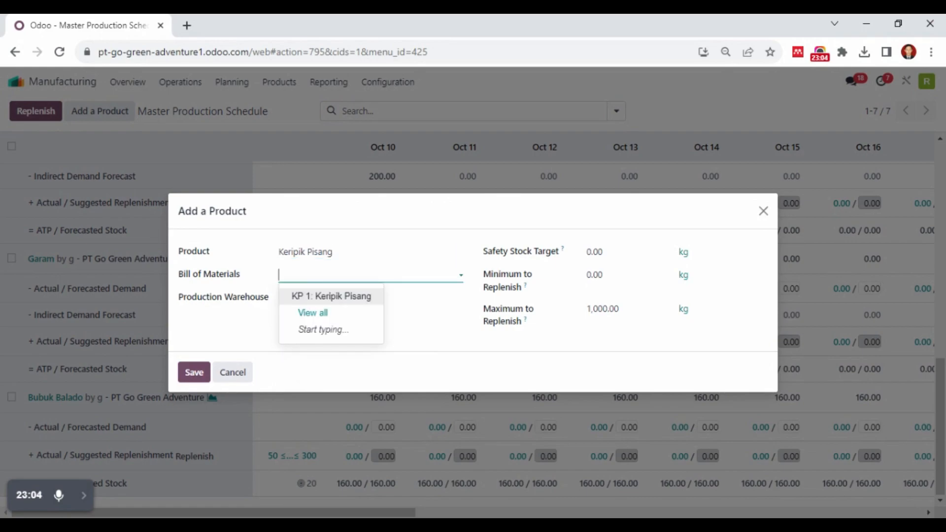
{"action": "type", "text": "pis"}
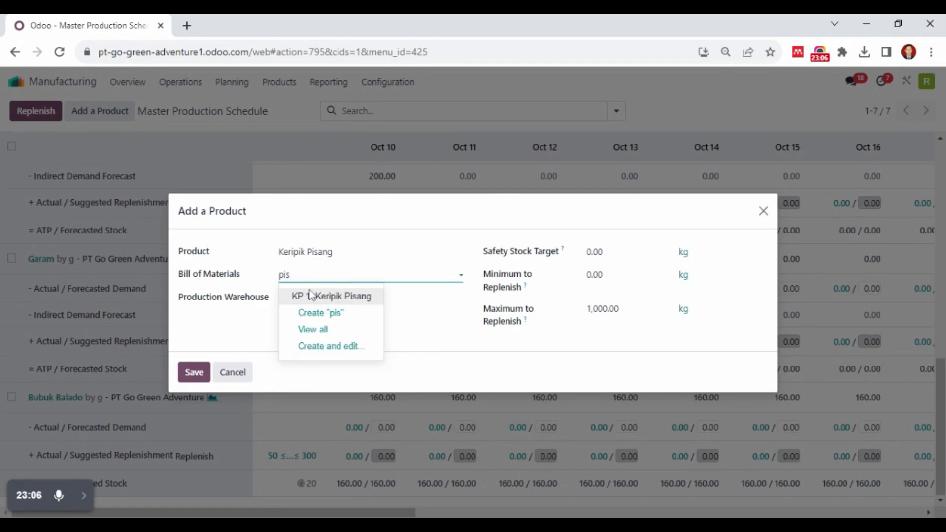
{"action": "left_click", "coordinate": [321, 297]}
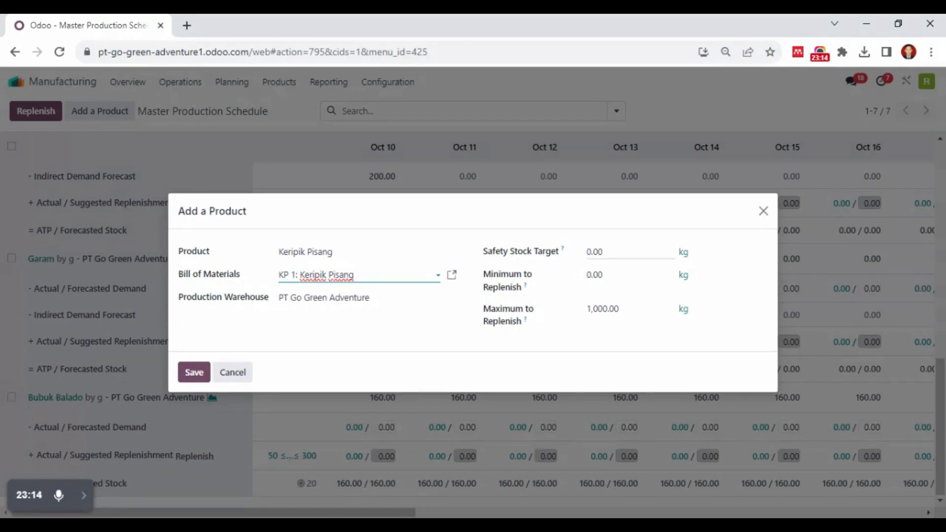
- Set Keripik Pisang's safety stock target to 10 kg, minimum to replenish to 15 and maximum to 50, and save the product
{"action": "key", "text": "Tab"}
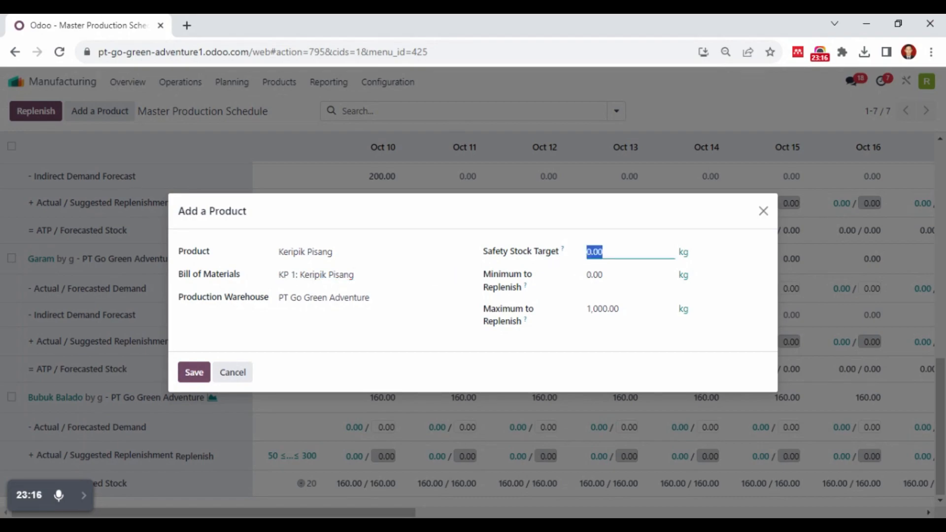
{"action": "type", "text": "10"}
{"action": "left_click", "coordinate": [590, 281]}
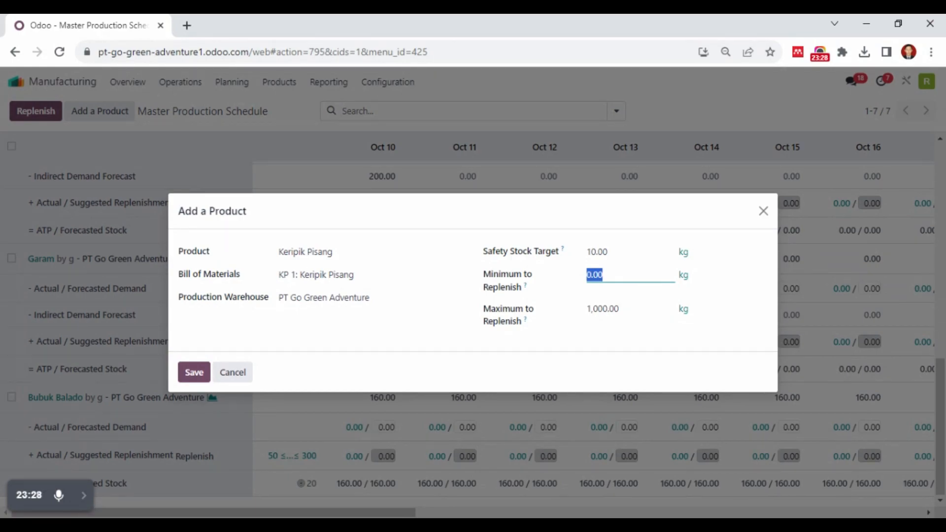
{"action": "type", "text": "15"}
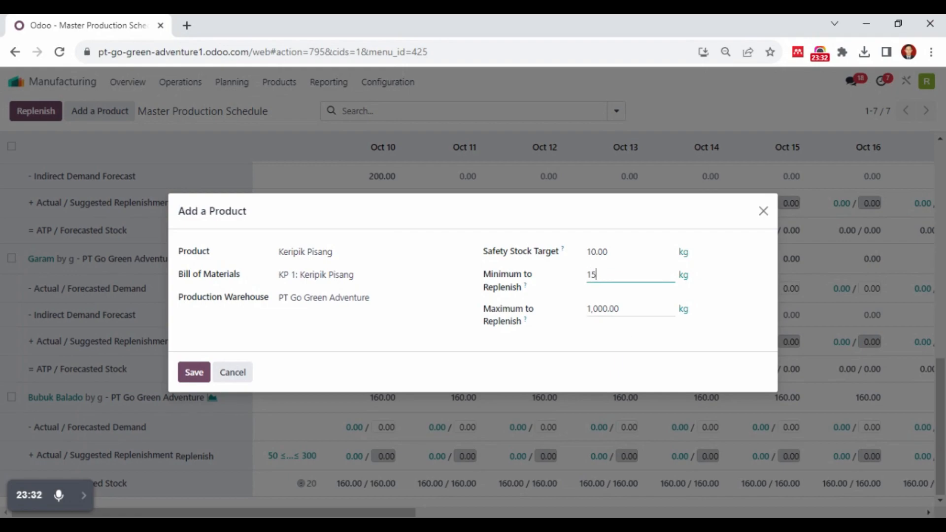
{"action": "double_click", "coordinate": [603, 309]}
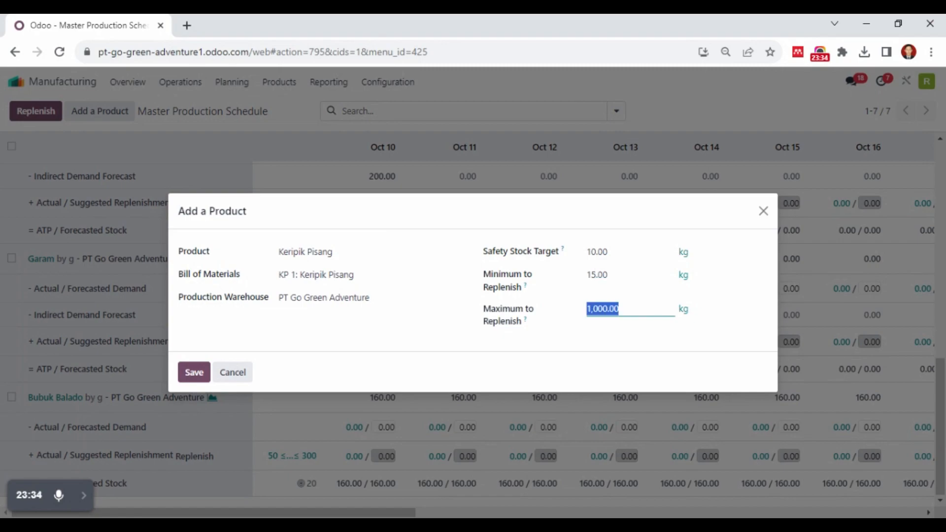
{"action": "type", "text": "10"}
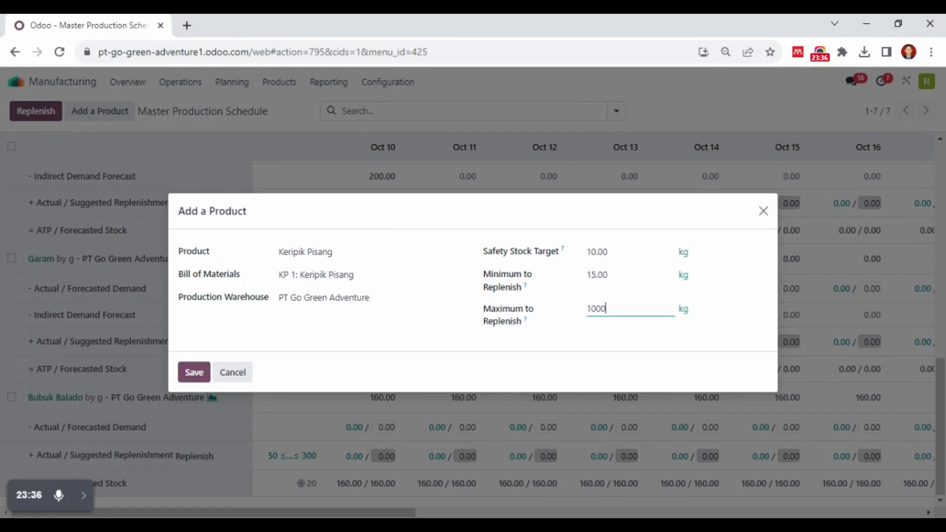
{"action": "key", "text": "BackSpace"}
{"action": "key", "text": "BackSpace"}
{"action": "type", "text": "50"}
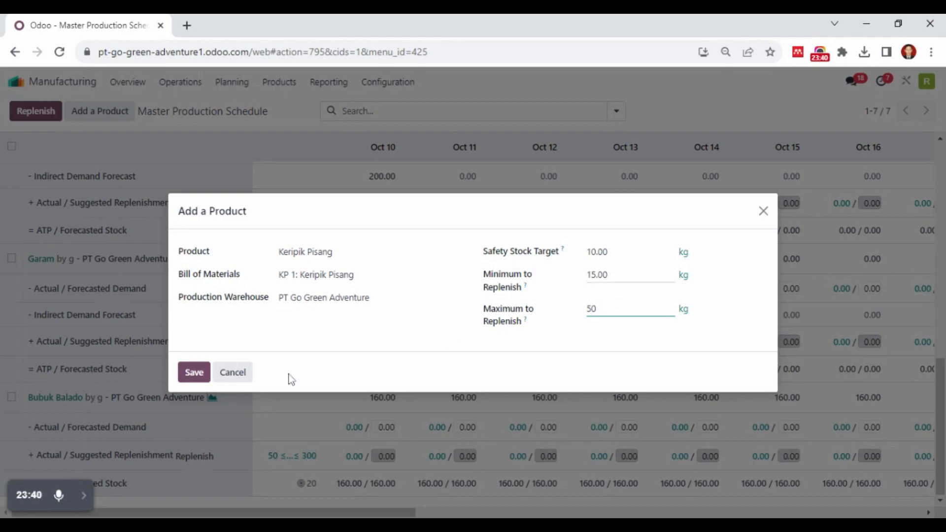
{"action": "left_click", "coordinate": [188, 378]}
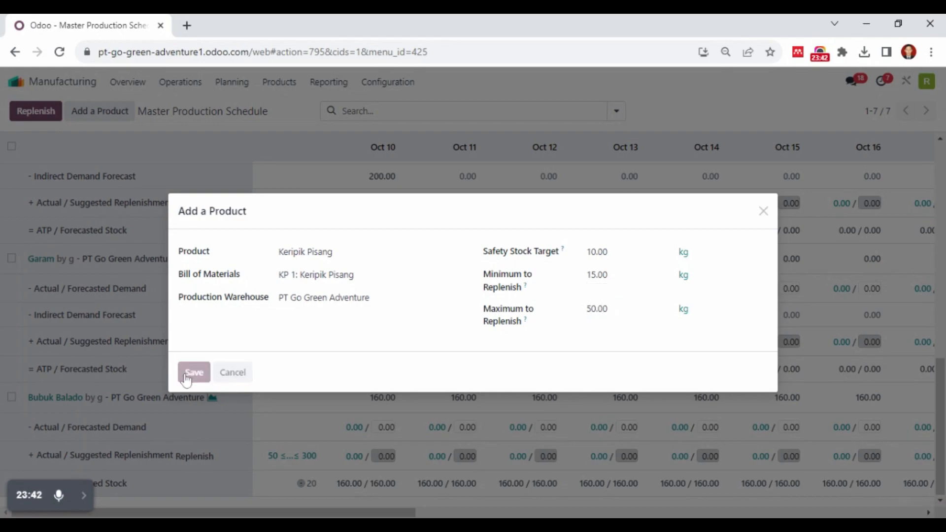
- Review Keripik Pisang's rows in the production schedule and open its actual replenishment details for Oct 10
{"action": "scroll", "coordinate": [168, 371], "scroll_direction": "down", "scroll_amount": 2}
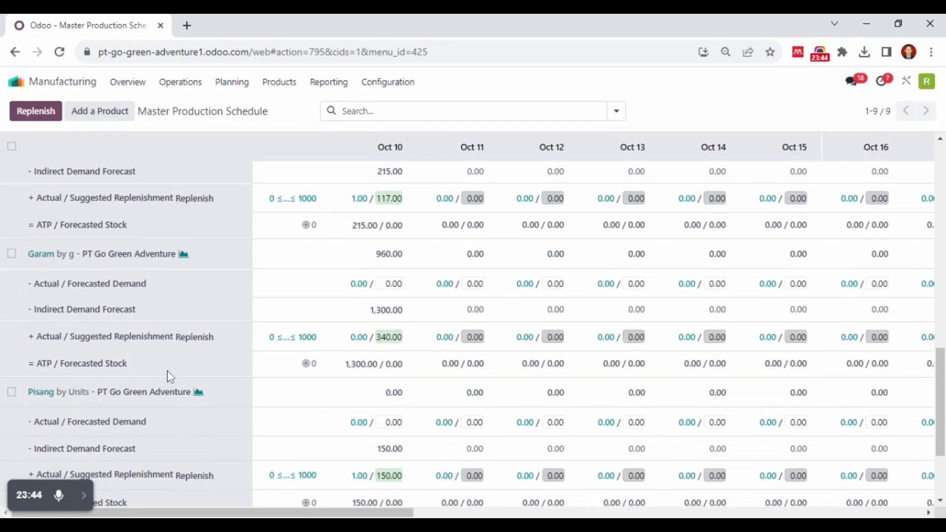
{"action": "scroll", "coordinate": [168, 355], "scroll_direction": "up", "scroll_amount": 6}
{"action": "scroll", "coordinate": [167, 362], "scroll_direction": "up", "scroll_amount": 5}
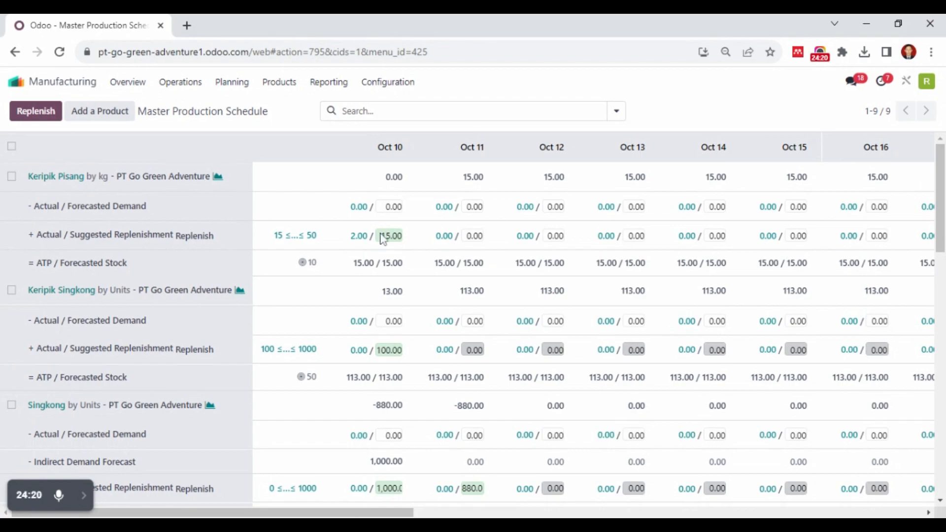
{"action": "left_click", "coordinate": [360, 238]}
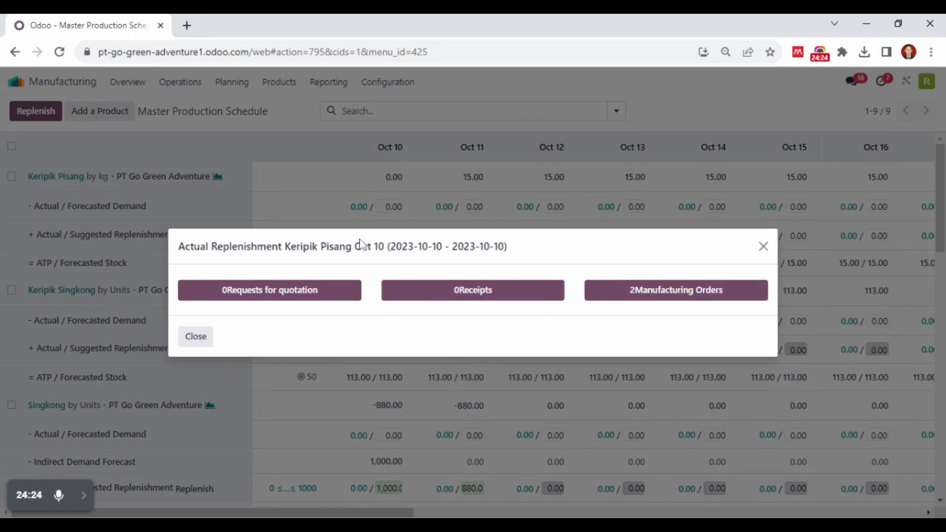
{"action": "left_click", "coordinate": [763, 247]}
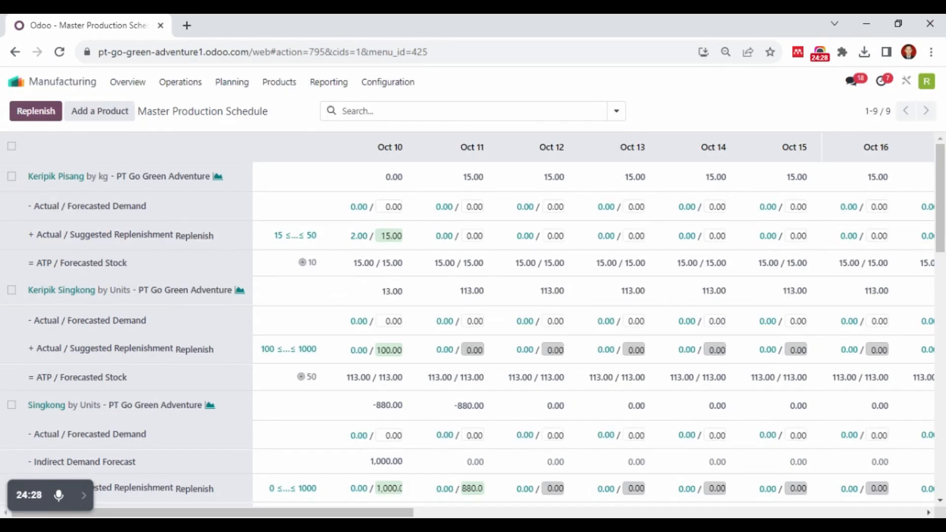
{"action": "left_click", "coordinate": [358, 238]}
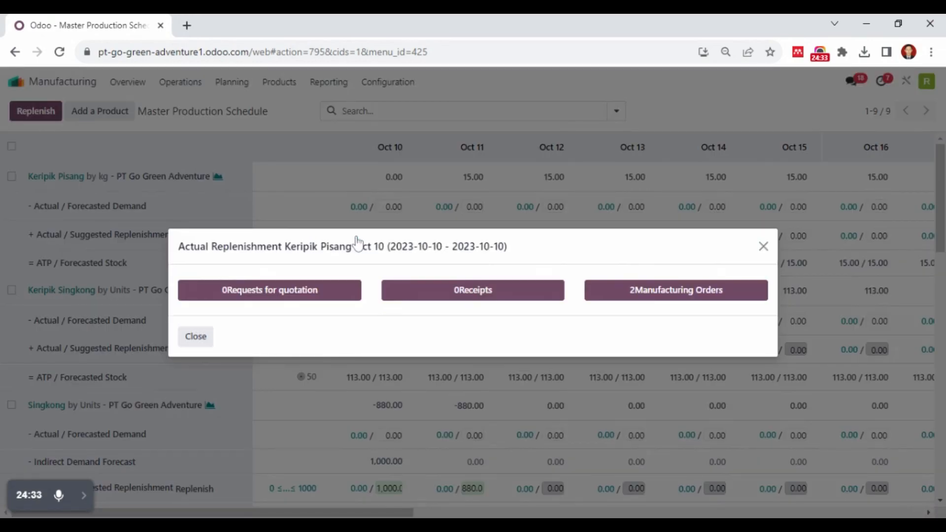
- View the manufacturing orders behind Keripik Pisang's Oct 10 actual replenishment and return to the Master Production Schedule
{"action": "left_click", "coordinate": [655, 296]}
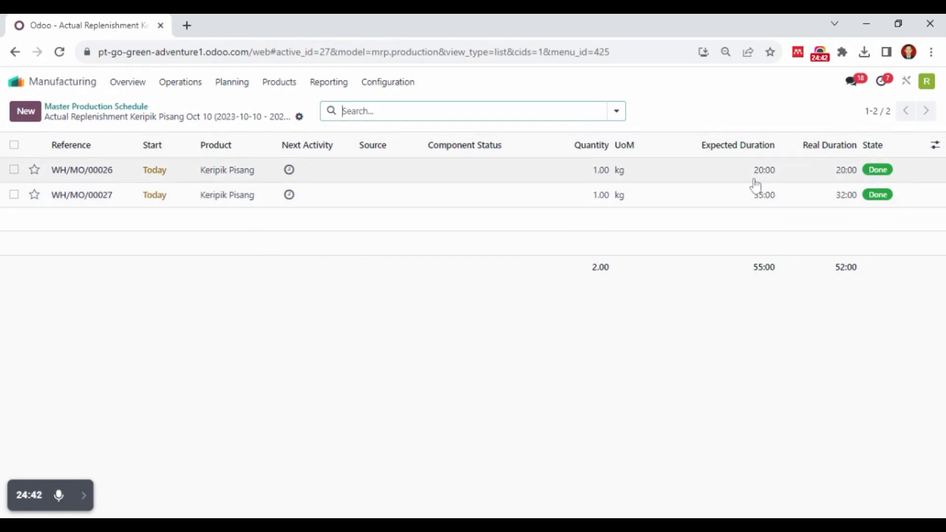
{"action": "left_click", "coordinate": [94, 111]}
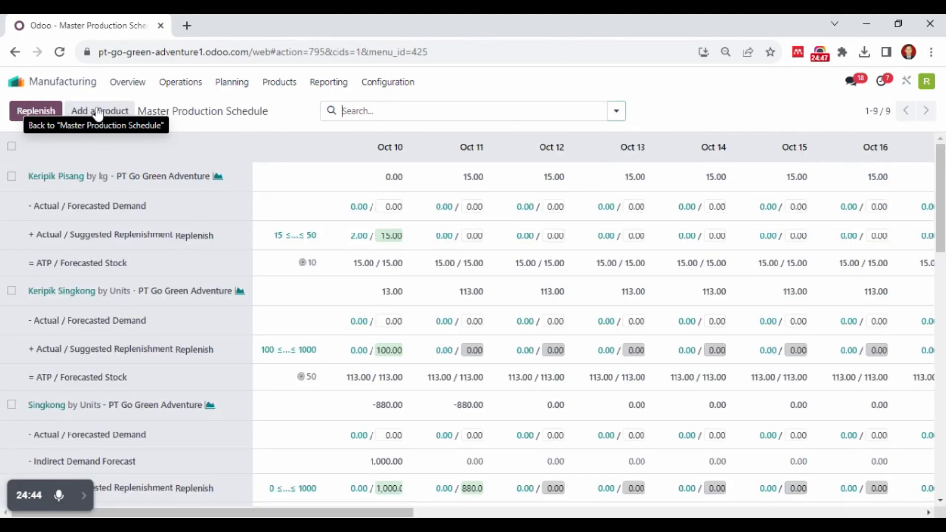
- Try to replenish Keripik Pisang with its suggested Oct 10 quantity from the Master Production Schedule
{"action": "left_click", "coordinate": [389, 236]}
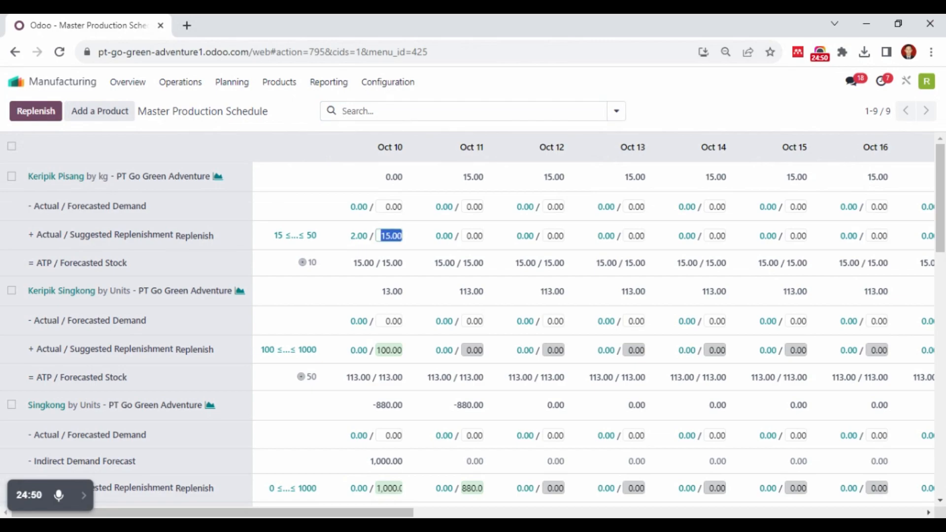
{"action": "left_click", "coordinate": [201, 240]}
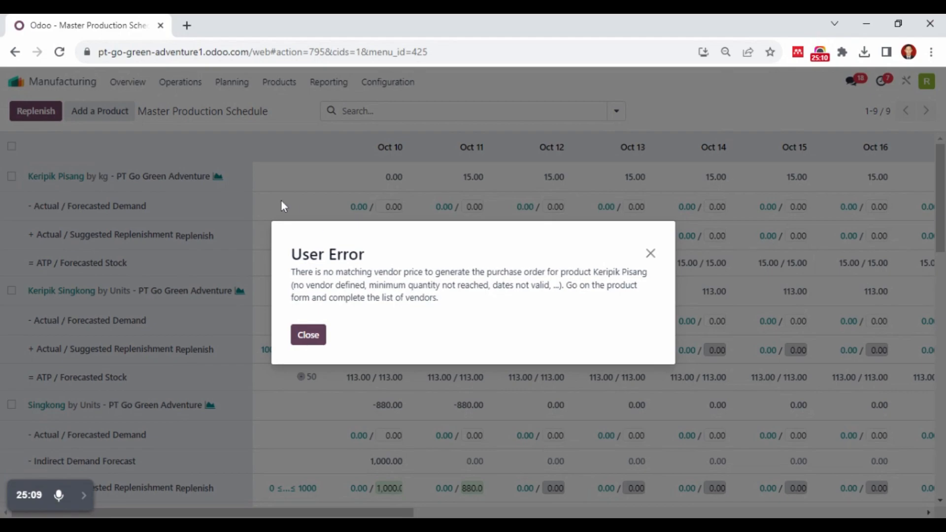
{"action": "left_click", "coordinate": [309, 337]}
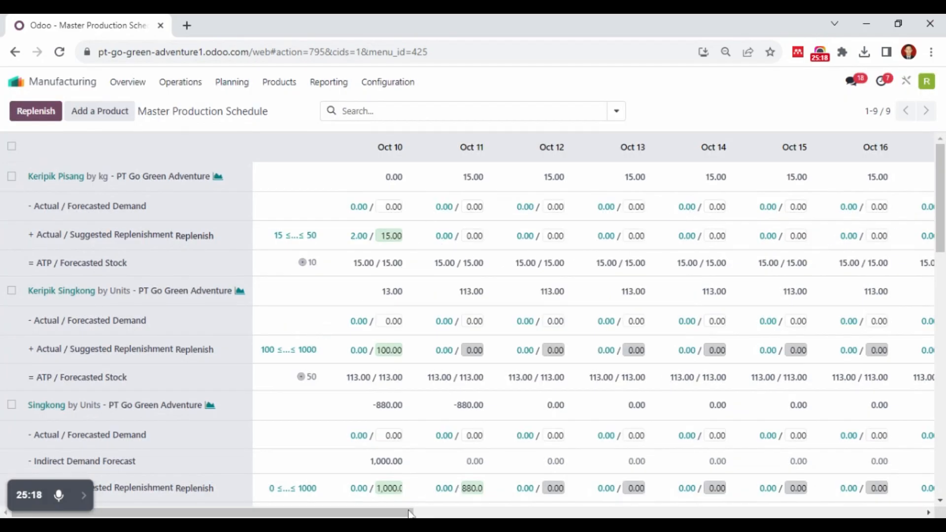
{"action": "left_click_drag", "start_coordinate": [409, 513], "coordinate": [330, 514]}
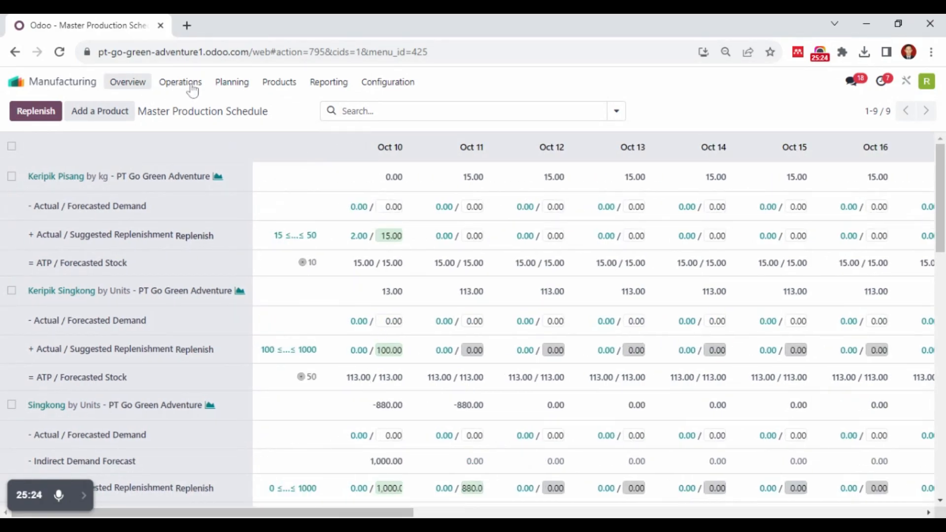
- Open the Work Orders report, check its expected duration by work center and available measures, and view the operations behind the Pemotongan dan Pembersihan bar
{"action": "left_click", "coordinate": [314, 86]}
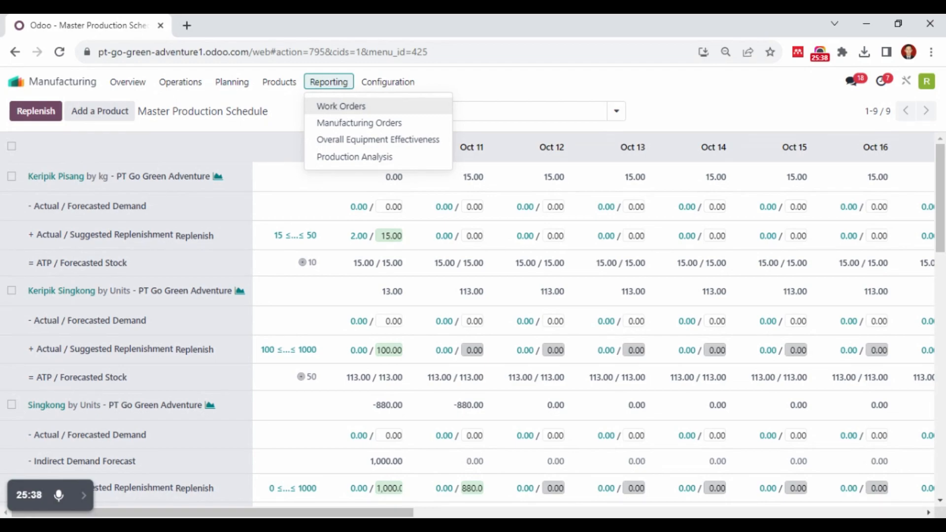
{"action": "left_click", "coordinate": [351, 109]}
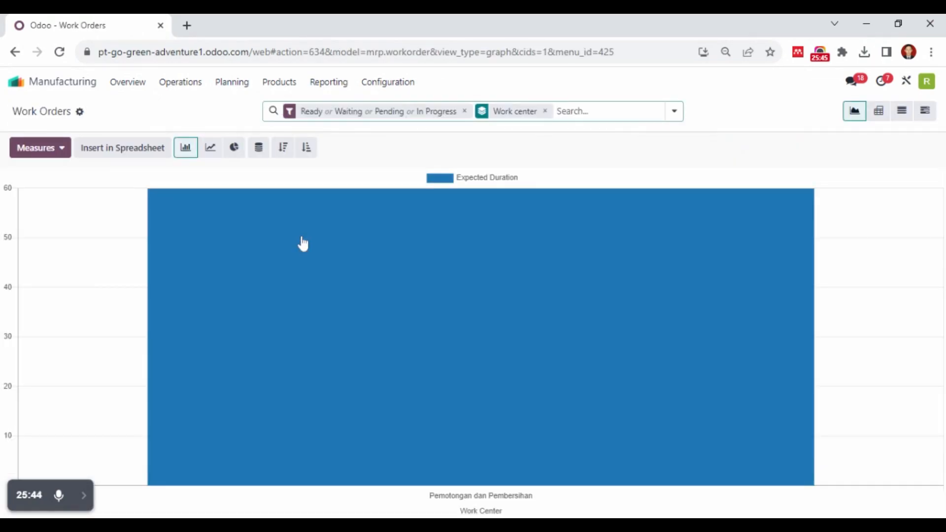
{"action": "mouse_move", "coordinate": [452, 263]}
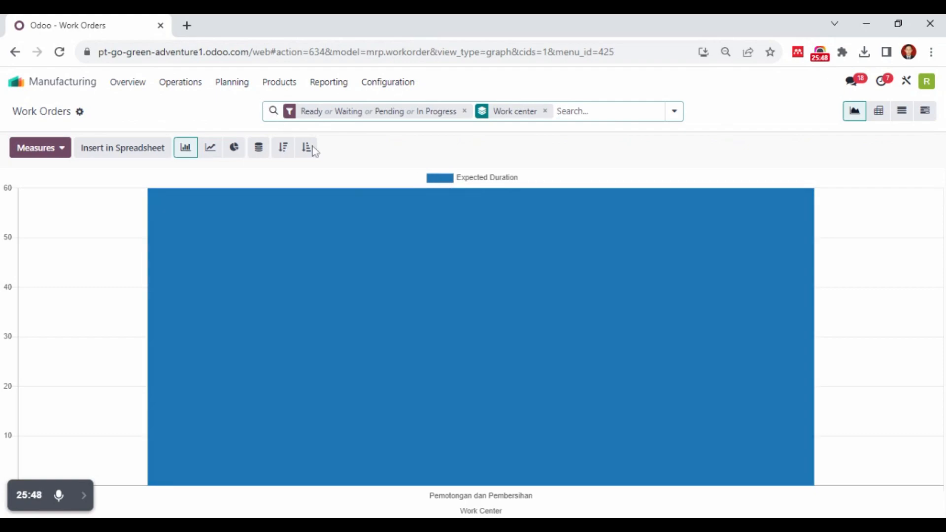
{"action": "mouse_move", "coordinate": [416, 192]}
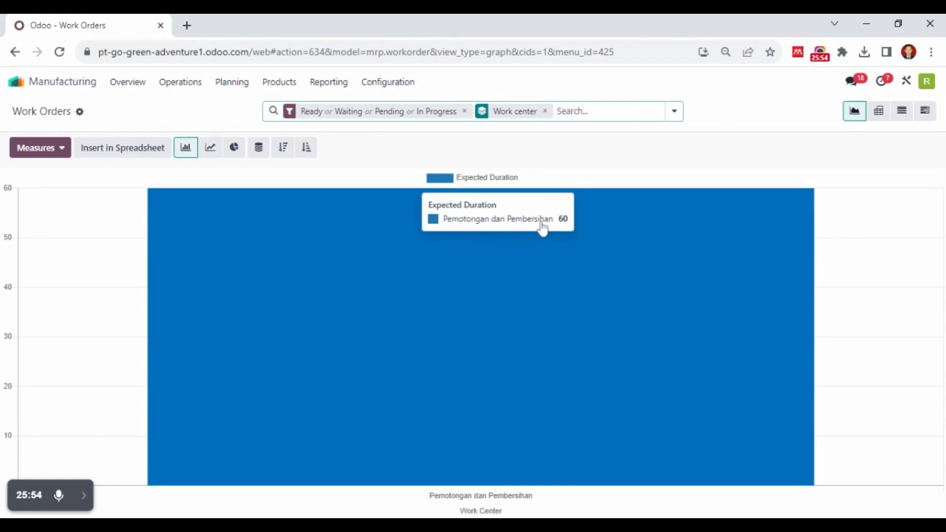
{"action": "left_click", "coordinate": [61, 152]}
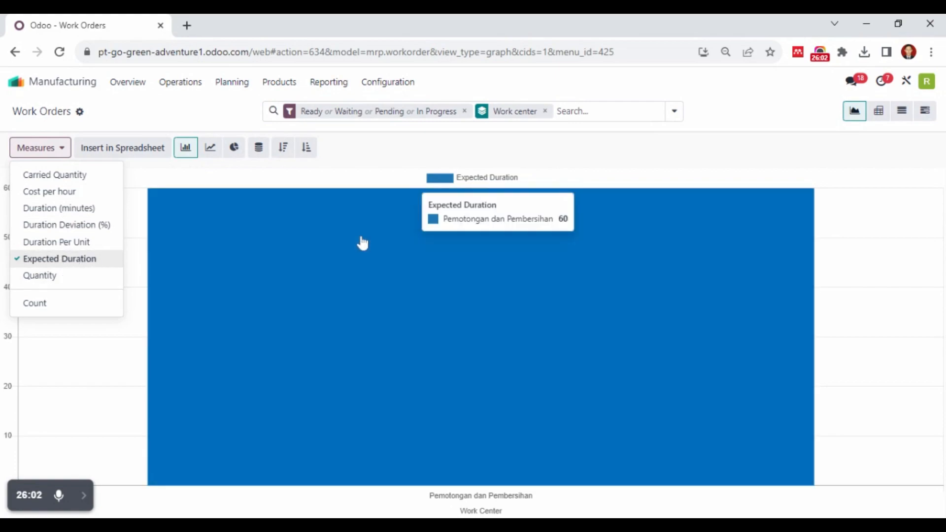
{"action": "left_click", "coordinate": [356, 244]}
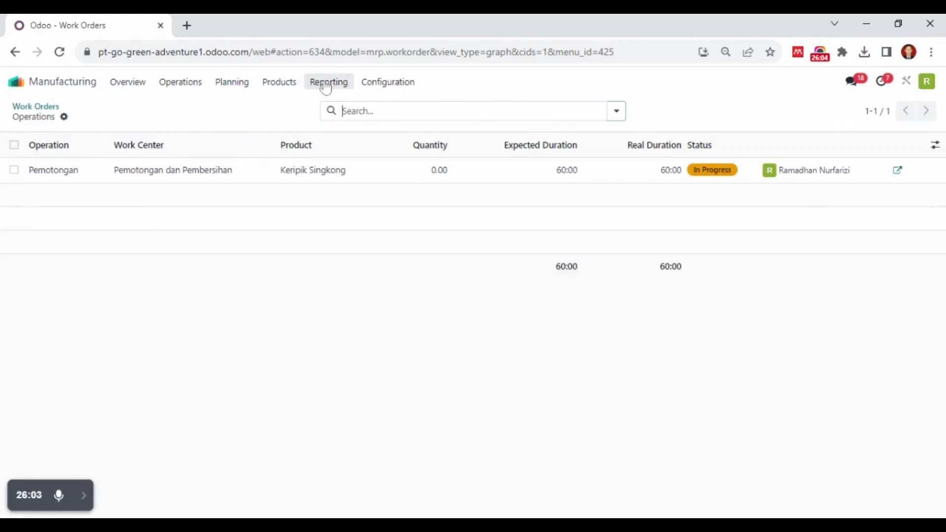
- Open the Manufacturing Orders report and examine the product quantity charted for Keripik Pisang and Keripik Singkong
{"action": "left_click", "coordinate": [327, 83]}
{"action": "left_click", "coordinate": [335, 124]}
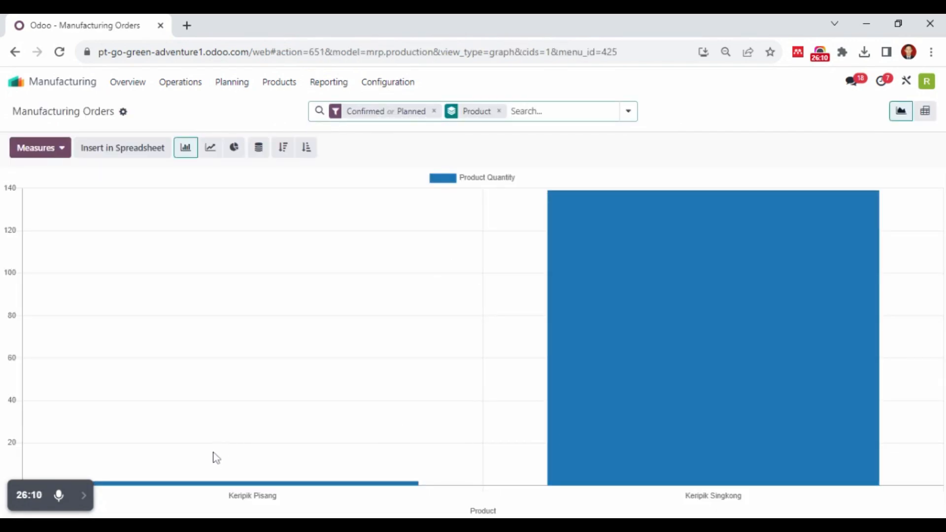
{"action": "mouse_move", "coordinate": [256, 491]}
- Open the Overall Equipment Effectiveness report and examine the productive and reduced-speed time of each work center
{"action": "left_click", "coordinate": [317, 85]}
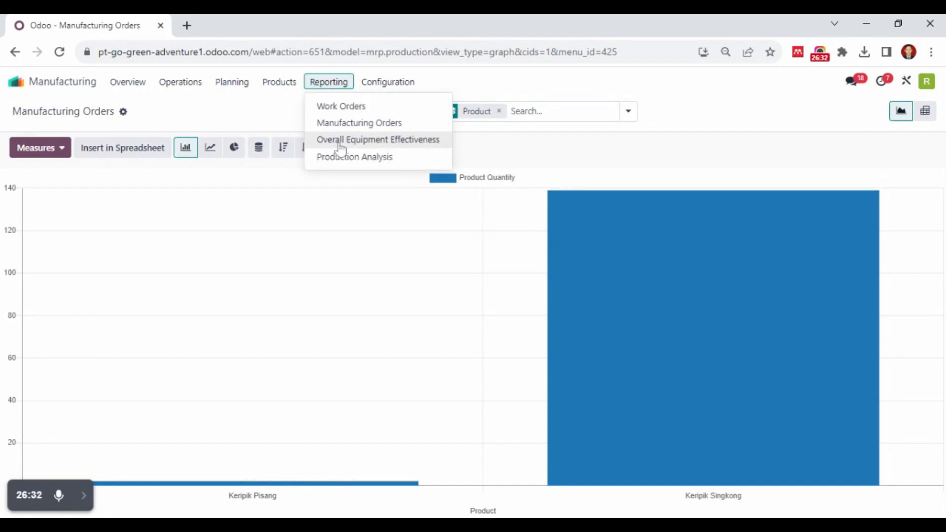
{"action": "left_click", "coordinate": [335, 142]}
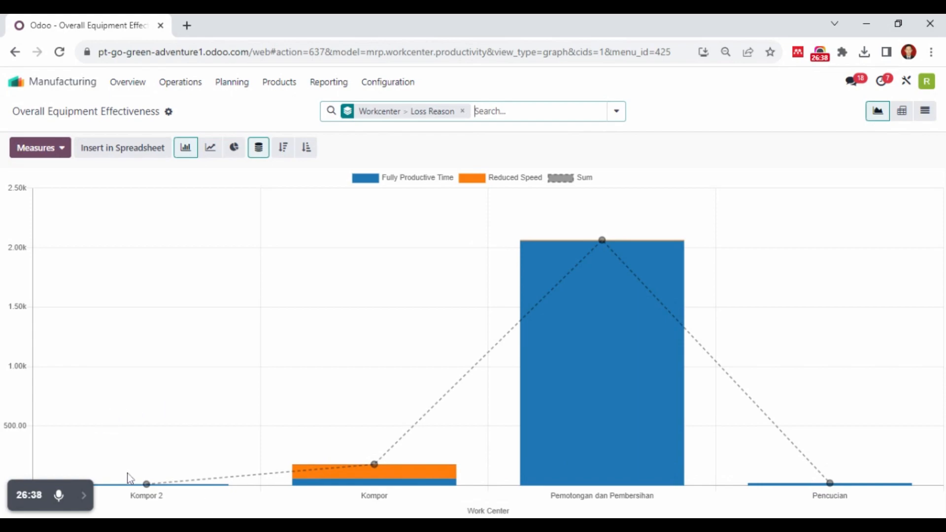
{"action": "mouse_move", "coordinate": [319, 479]}
- Leave the Overall Equipment Effectiveness report and return to the Manufacturing overview
{"action": "left_click", "coordinate": [318, 83]}
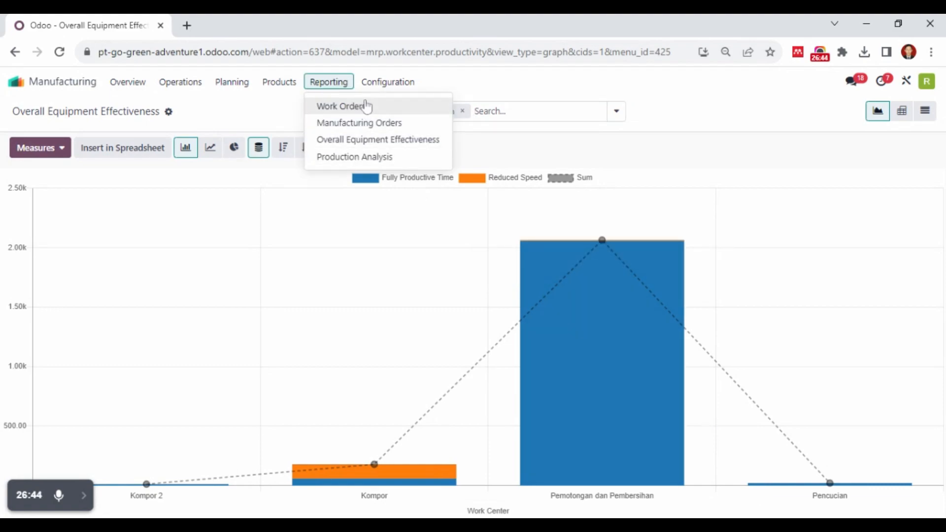
{"action": "left_click", "coordinate": [451, 78]}
{"action": "left_click", "coordinate": [127, 83]}
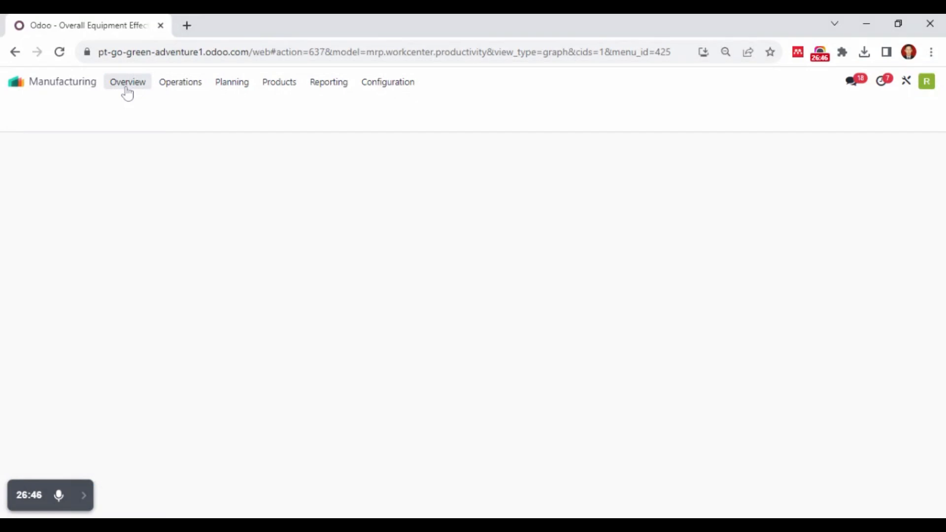